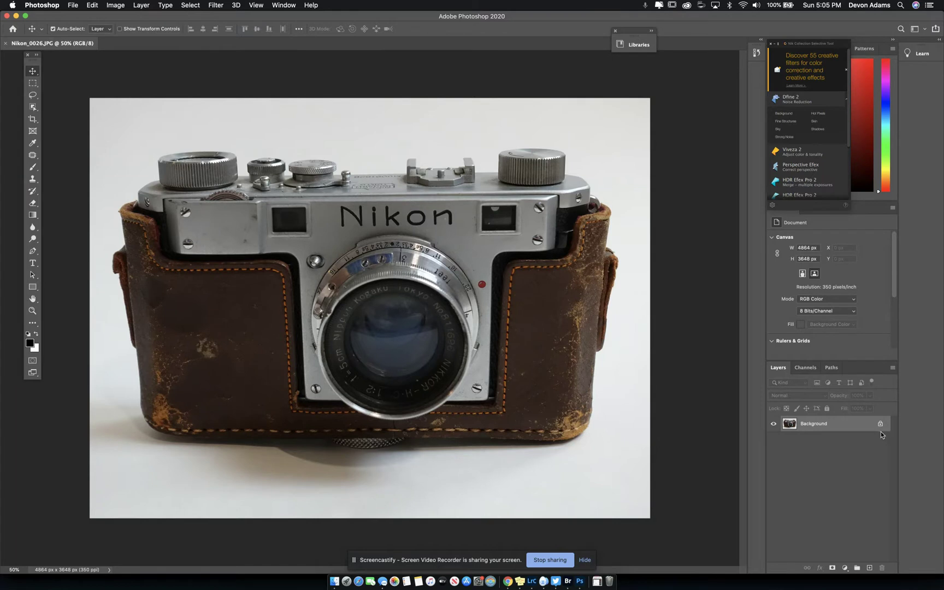
- Convert the Background into a regular layer named Layer 0 and place a dark red (#762929) Solid Color fill layer beneath it
double_click(841, 423)
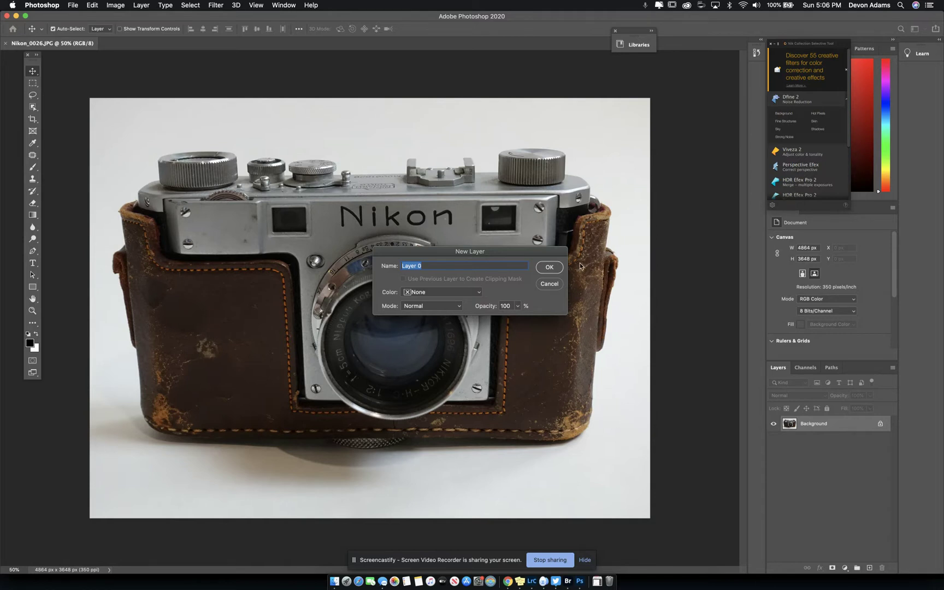
left_click(551, 268)
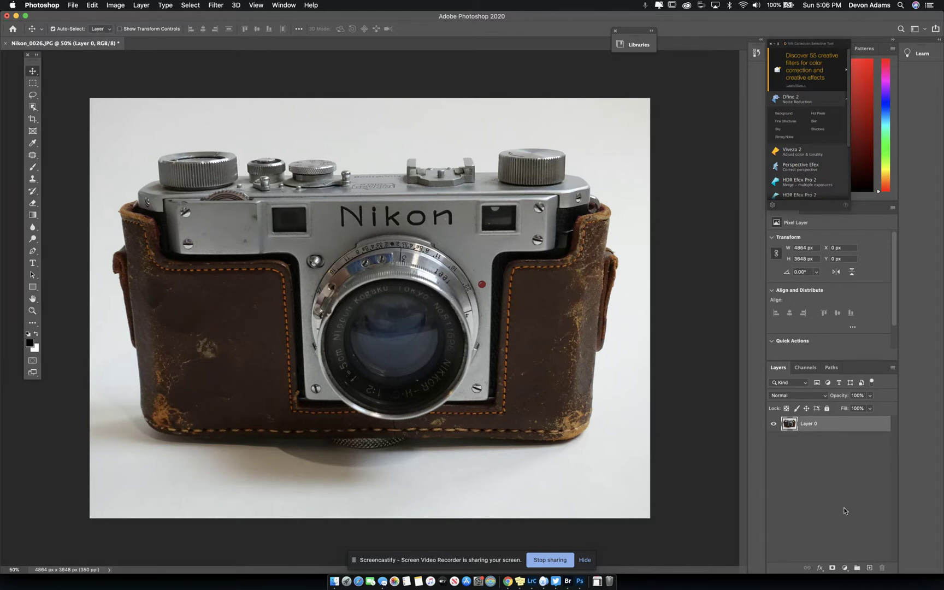
left_click(845, 569)
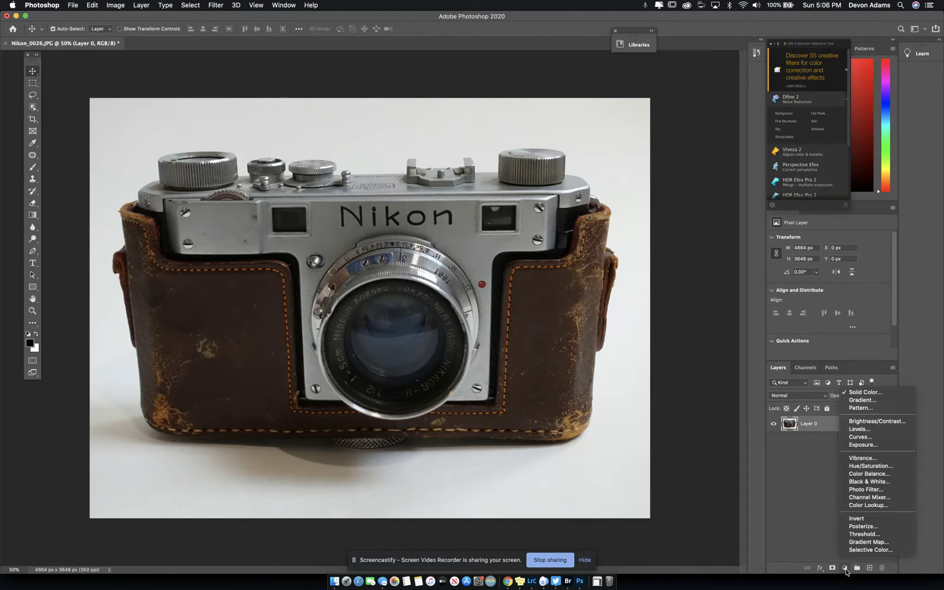
left_click(861, 394)
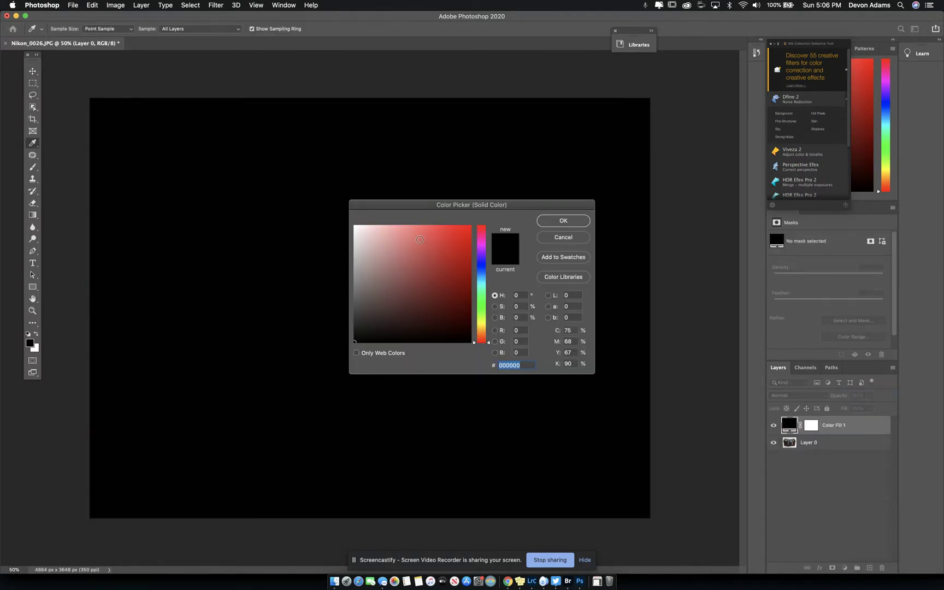
mouse_move(445, 291)
left_mouse_down()
mouse_move(412, 300)
mouse_move(431, 288)
left_mouse_up()
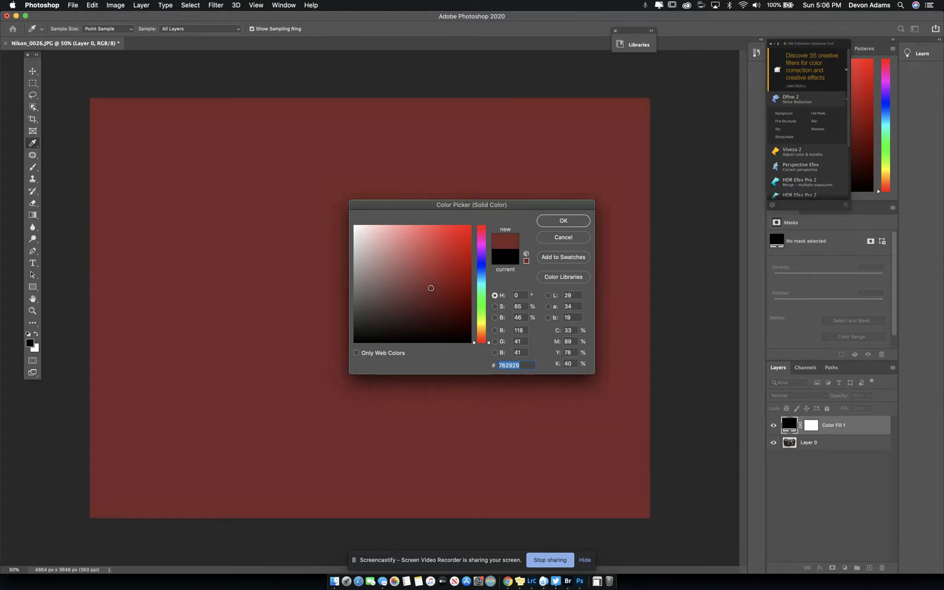
left_click(571, 222)
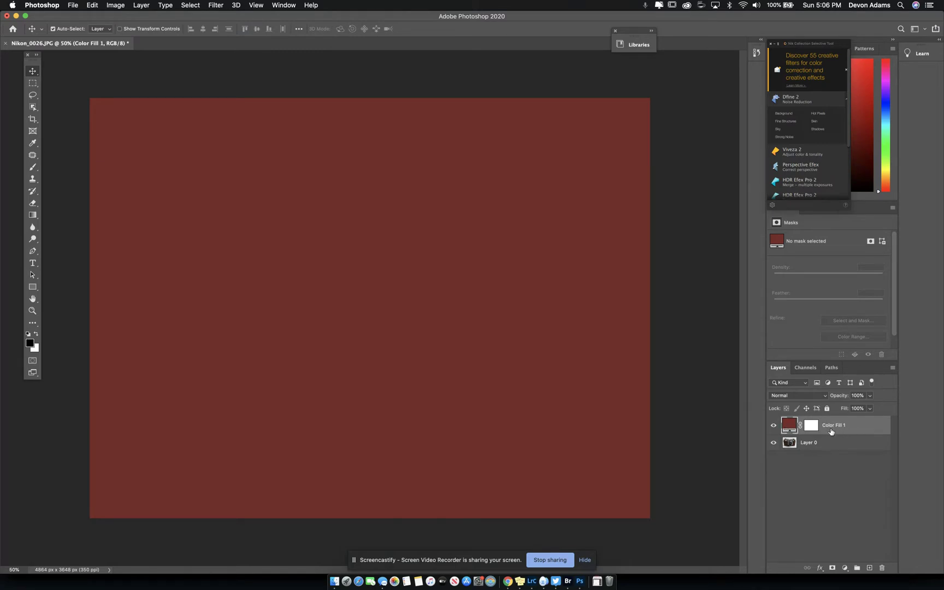
left_click_drag(858, 431, 857, 450)
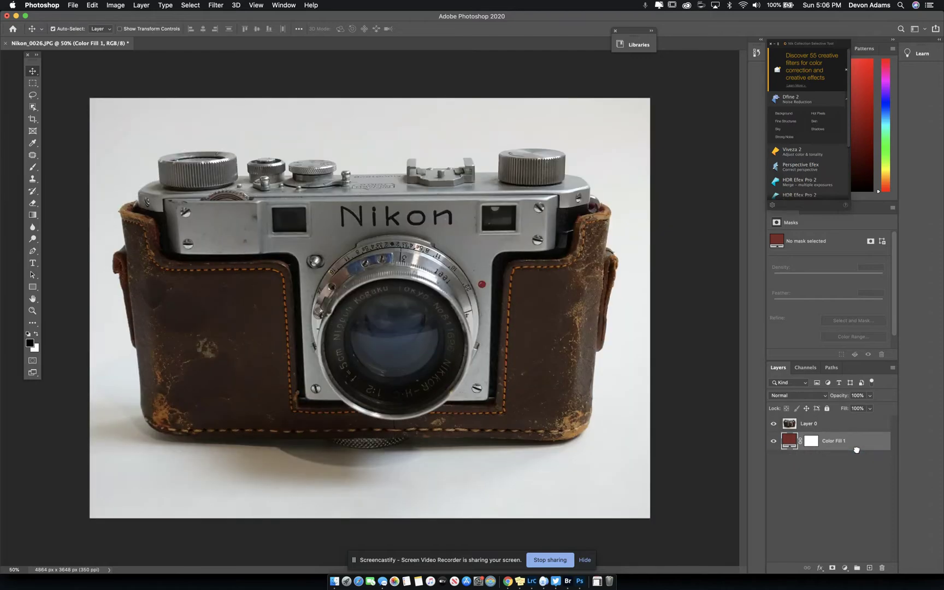
- Toggle the camera photo layer's visibility to check the red fill beneath it
left_click(774, 424)
left_click(774, 425)
left_click(774, 425)
left_click(774, 424)
left_click(774, 425)
left_click(774, 425)
left_click(774, 425)
left_click(774, 425)
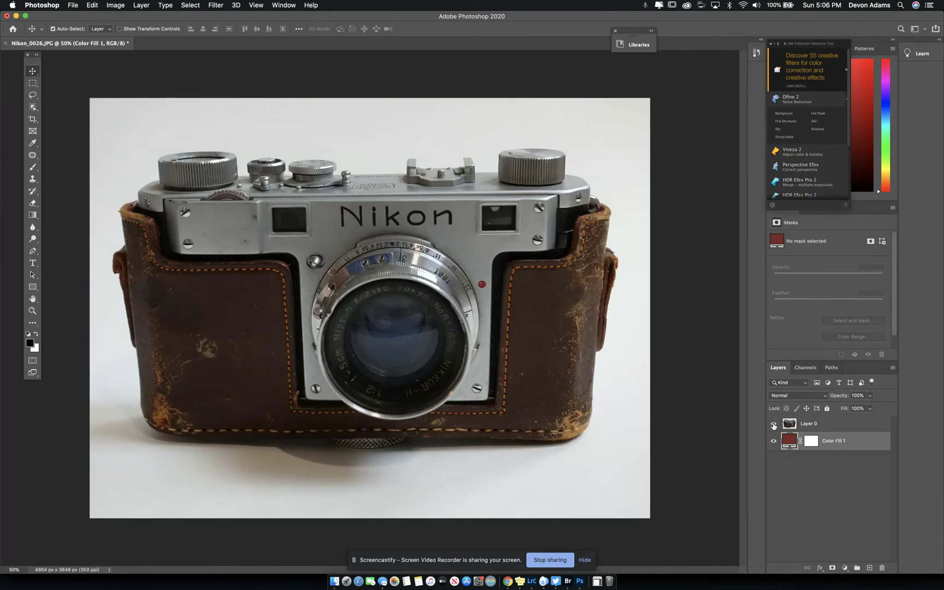
- With the camera photo layer hidden, add the text NIKON on a new layer above the red fill
left_click(871, 569)
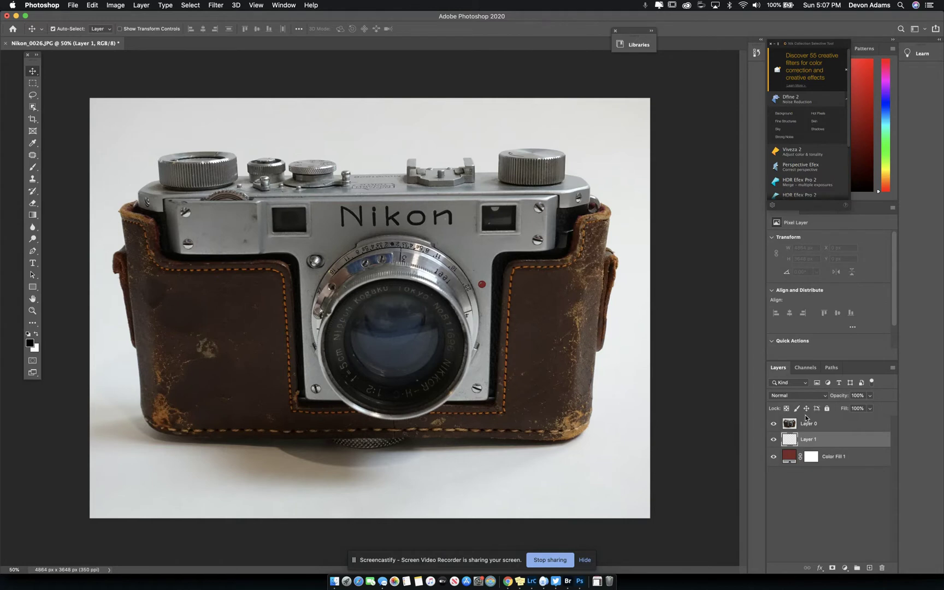
left_click(774, 425)
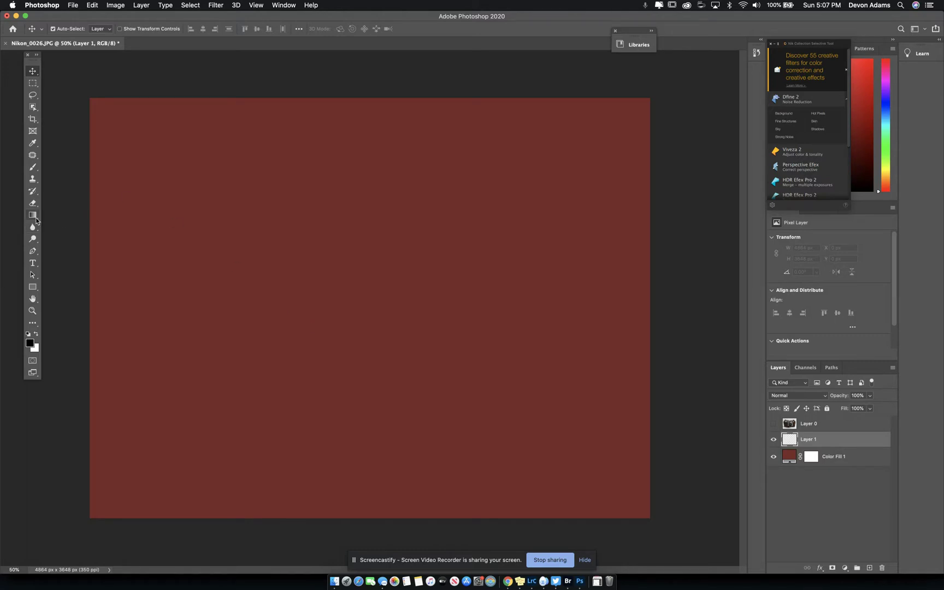
left_click(33, 263)
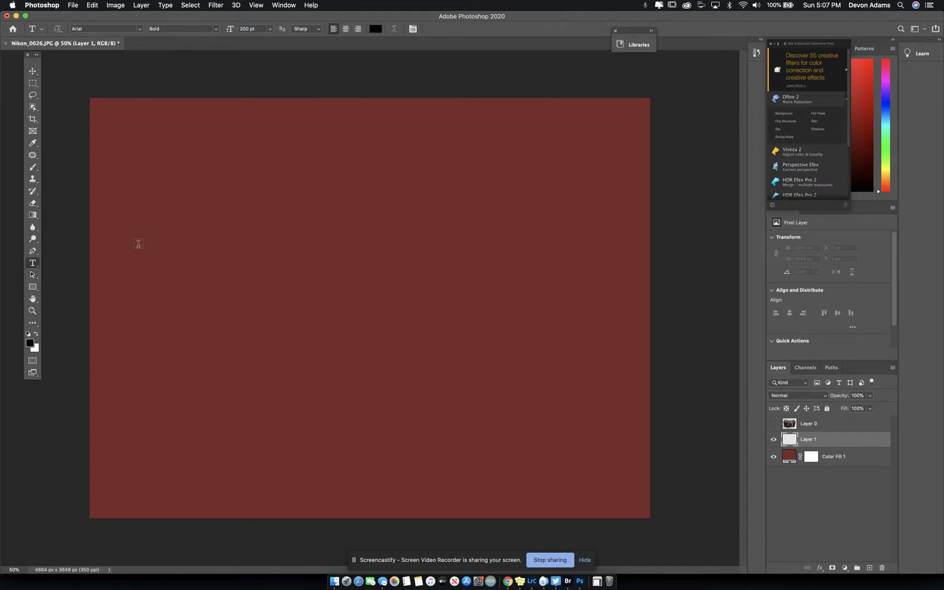
left_click(134, 266)
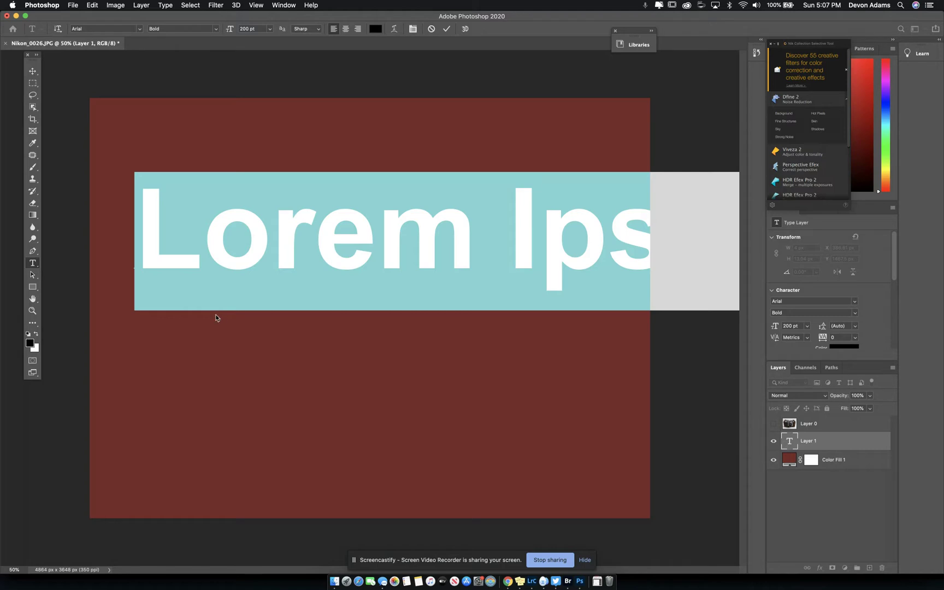
type("NIKON")
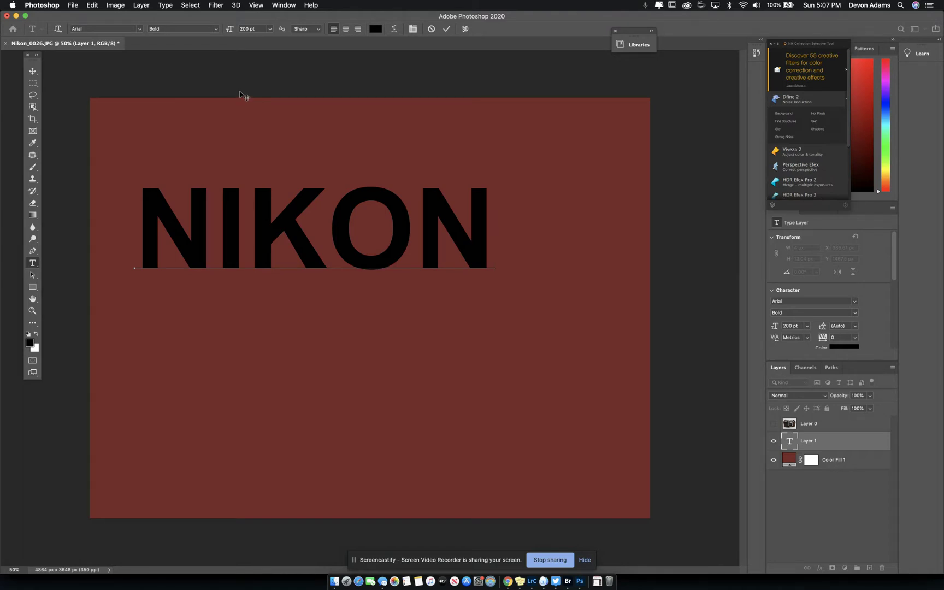
- Set the font size of the whole NIKON text to 16 pt and commit the text
key("super+a")
left_click(270, 31)
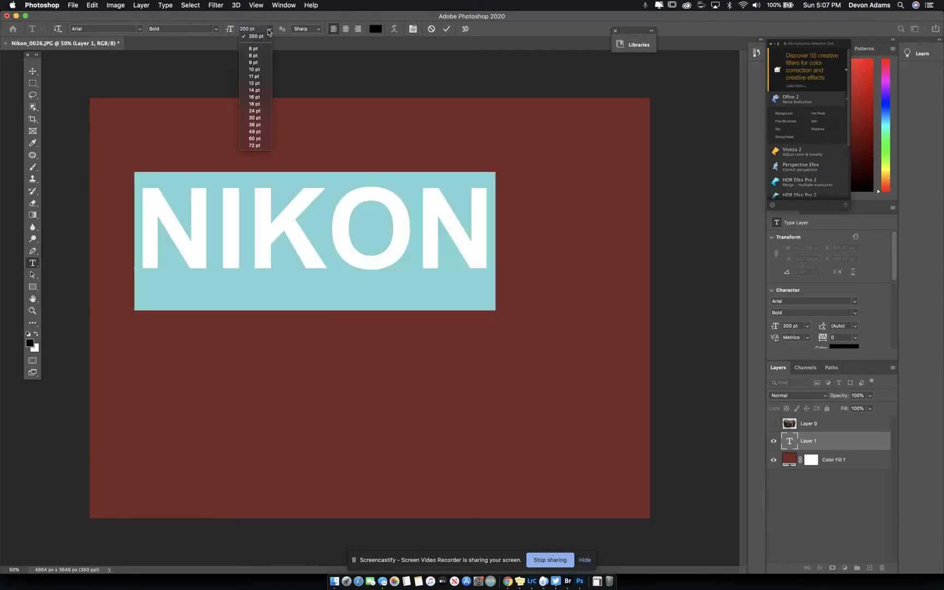
left_click(254, 97)
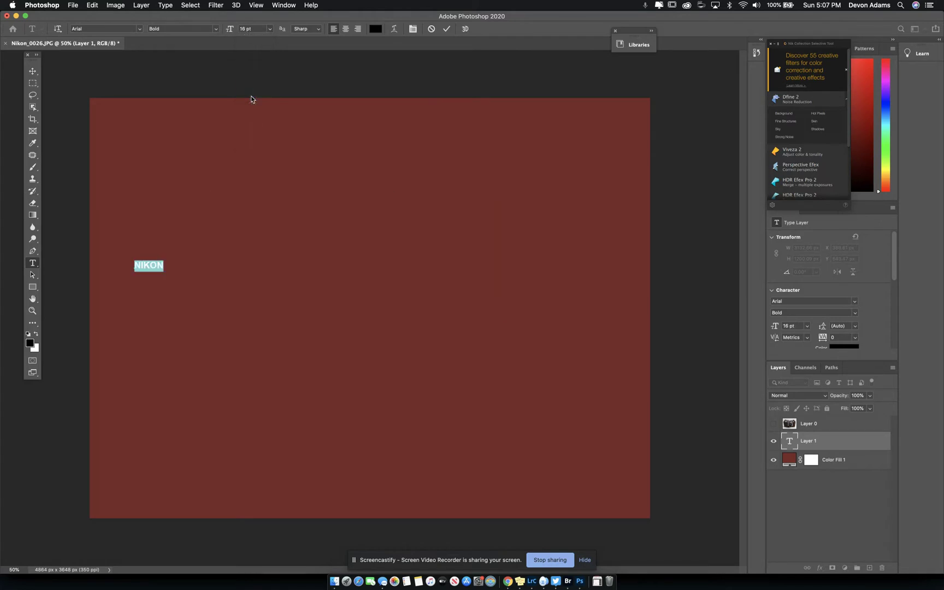
left_click(164, 266)
double_click(151, 266)
left_click(33, 72)
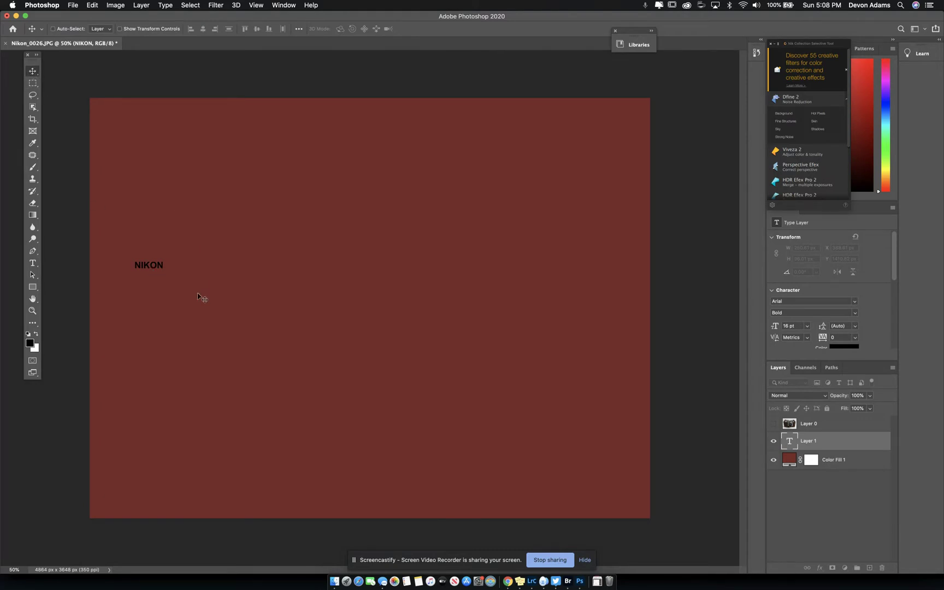
- Scale the NIKON text to span the canvas width, about 2000% wide, and stretch its height to about 2739%
key("super+t")
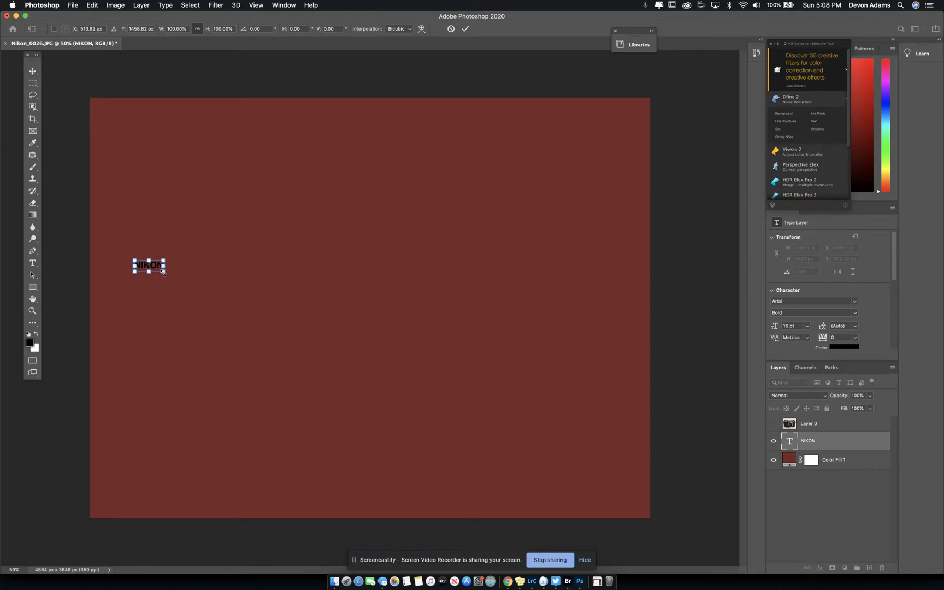
left_click_drag(163, 272, 591, 569)
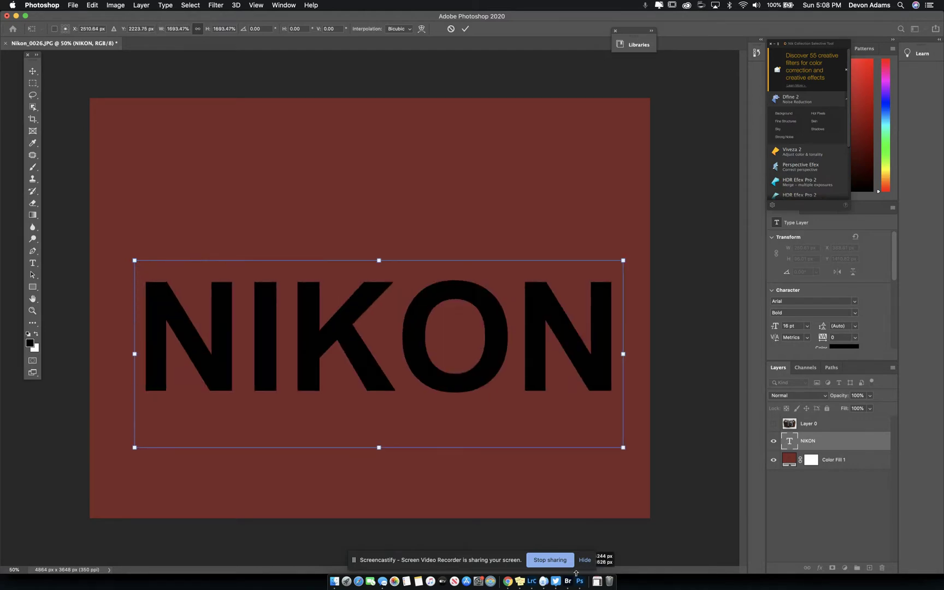
left_click_drag(134, 260, 96, 226)
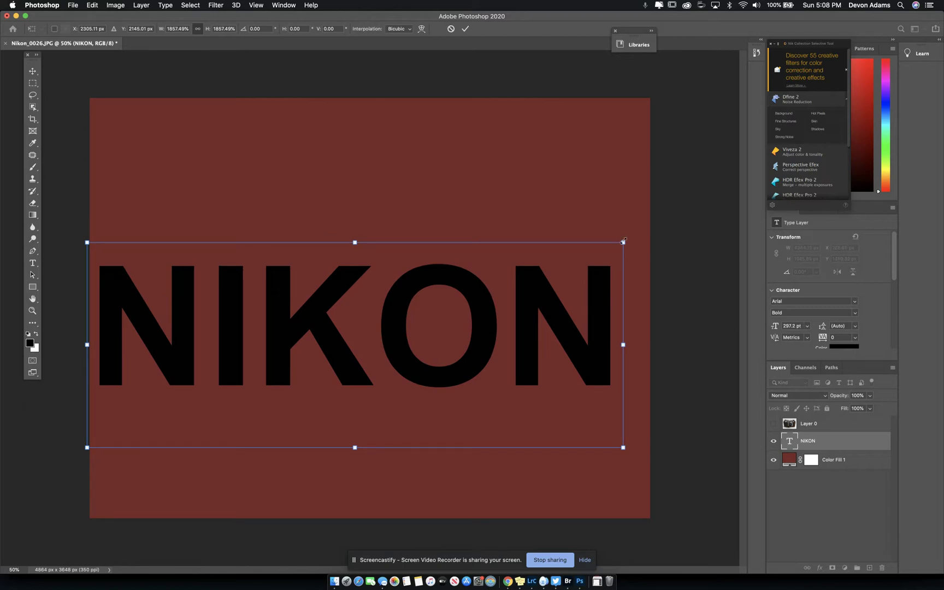
left_click_drag(623, 241, 646, 216)
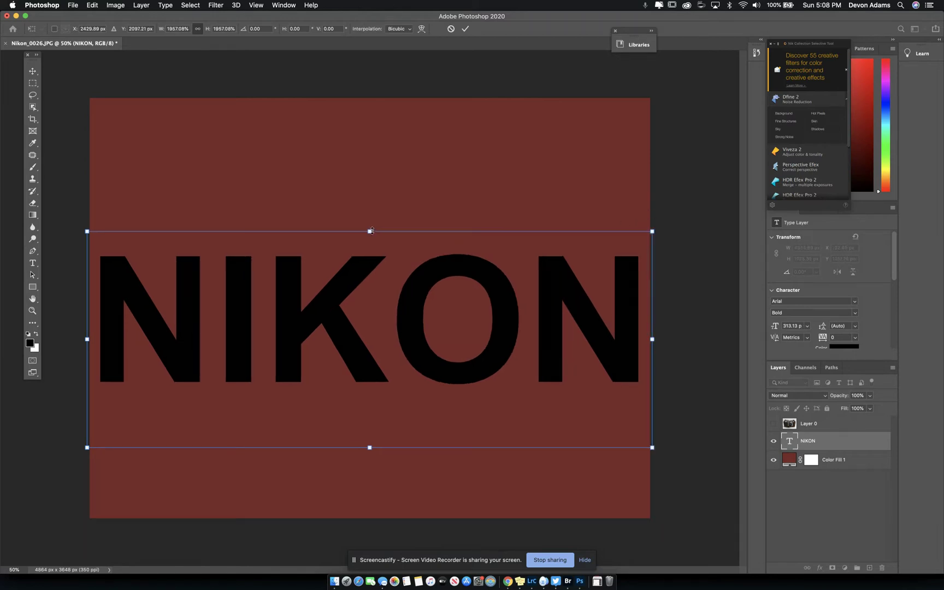
mouse_move(369, 230)
left_mouse_down()
mouse_move(369, 171)
mouse_move(381, 226)
left_mouse_up()
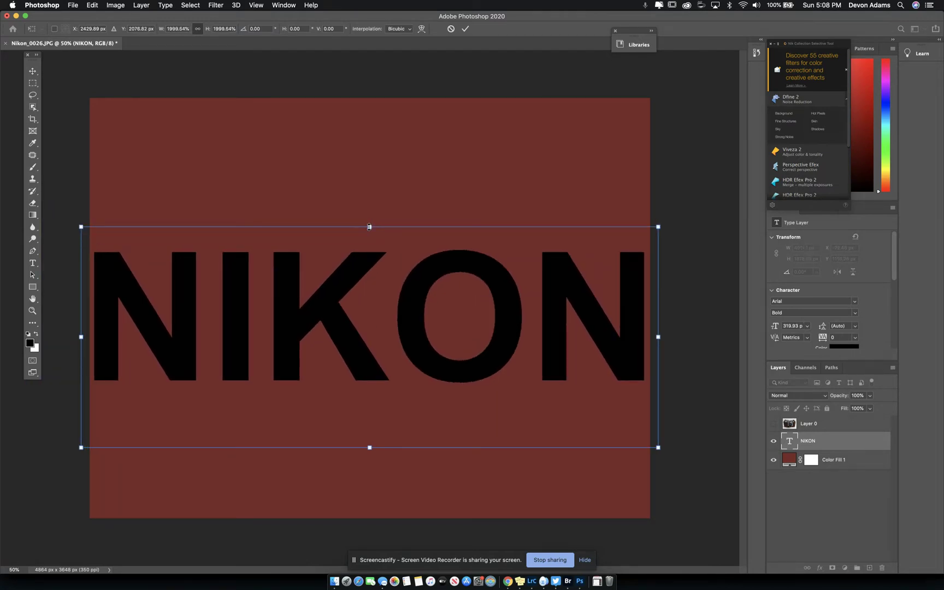
left_click_drag(369, 227, 370, 145)
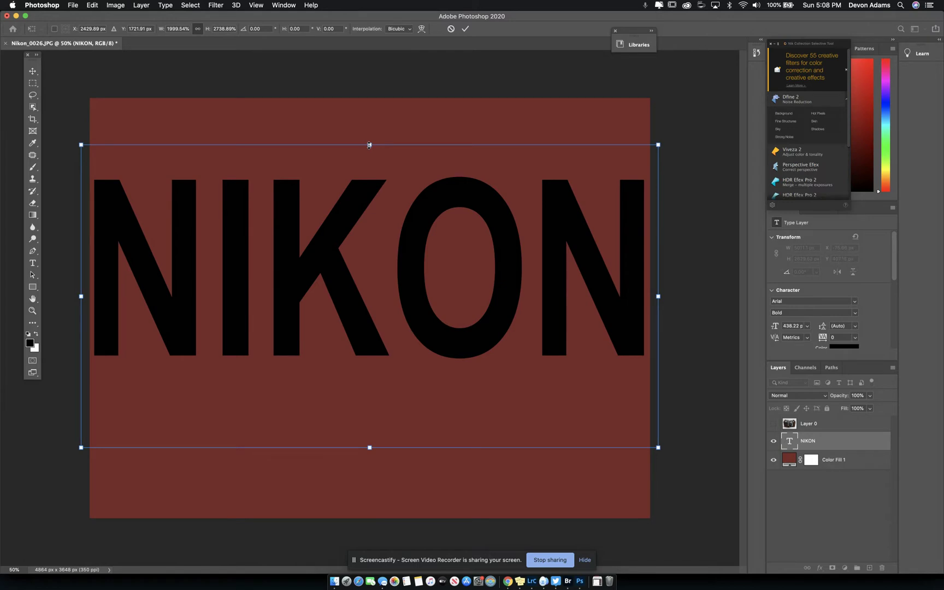
key("Return")
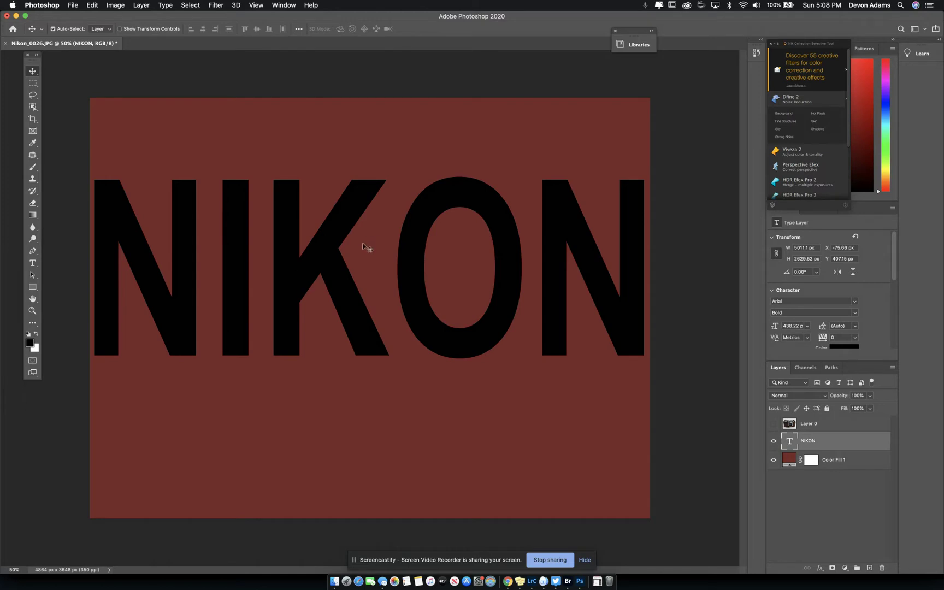
- Change the font of the whole NIKON text to Copperplate Bold
key("t")
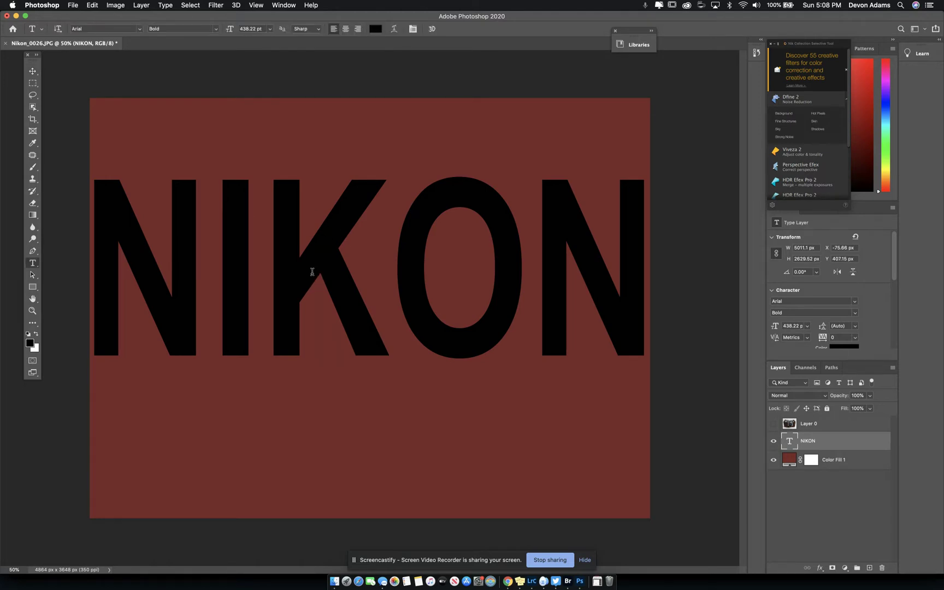
left_click(255, 247)
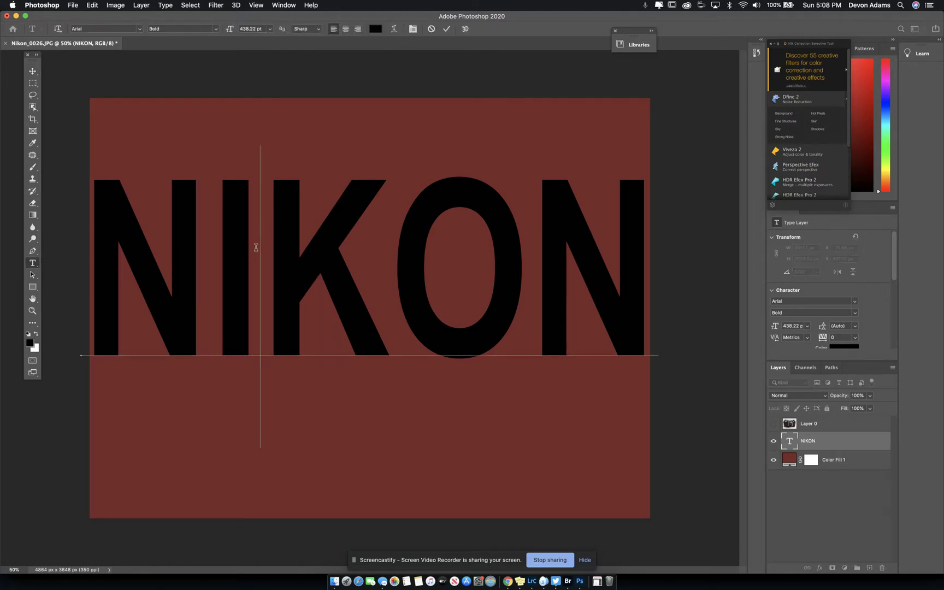
key("super+a")
left_click(139, 31)
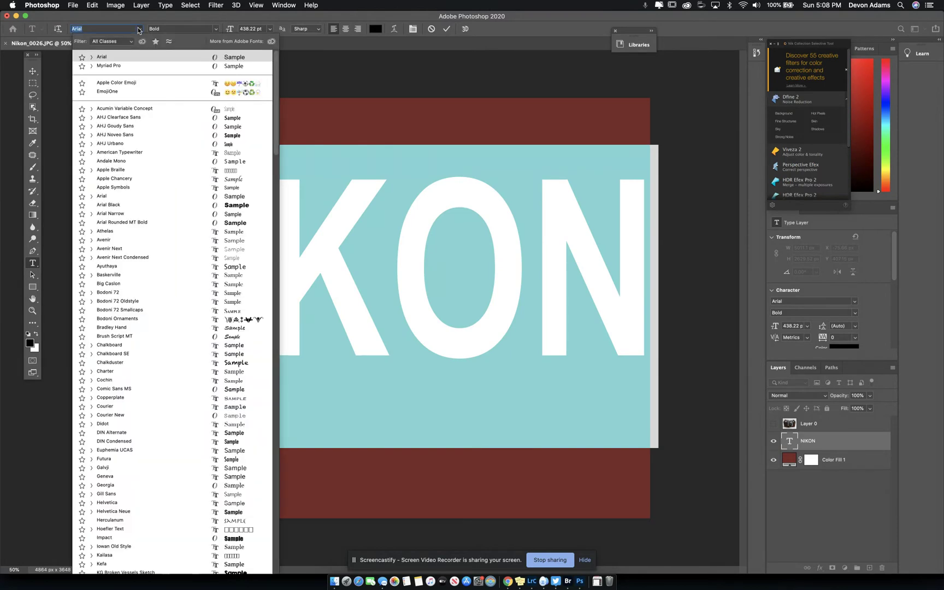
key("Up")
key("Up")
key("Up")
key("Up")
key("Down")
key("Down")
key("Down")
key("Down")
key("Down")
key("Down")
key("Down")
key("Down")
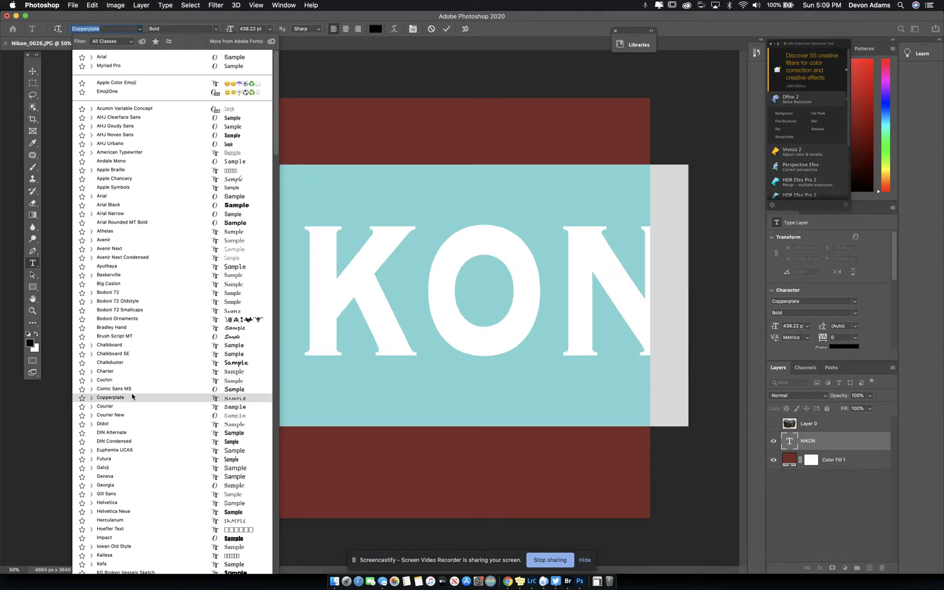
left_click(132, 397)
left_click(315, 289)
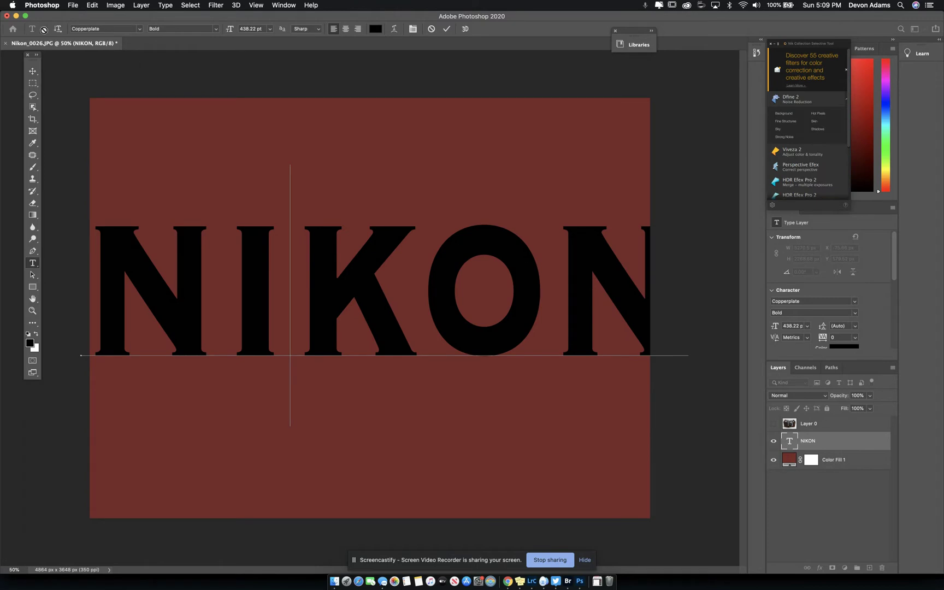
- Scale the NIKON text proportionally to about 95% so that all its letters fit within the canvas width
left_click(32, 73)
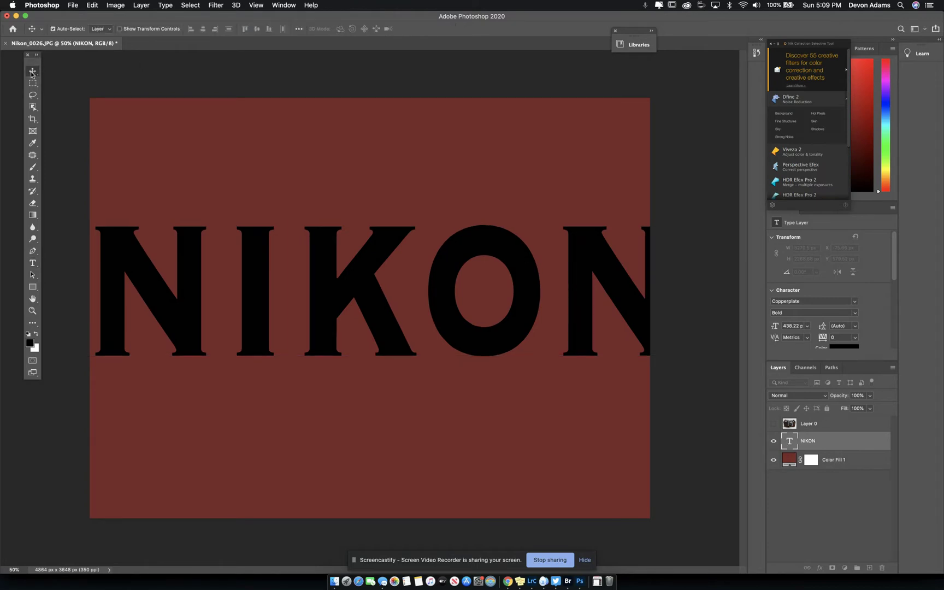
key("super+t")
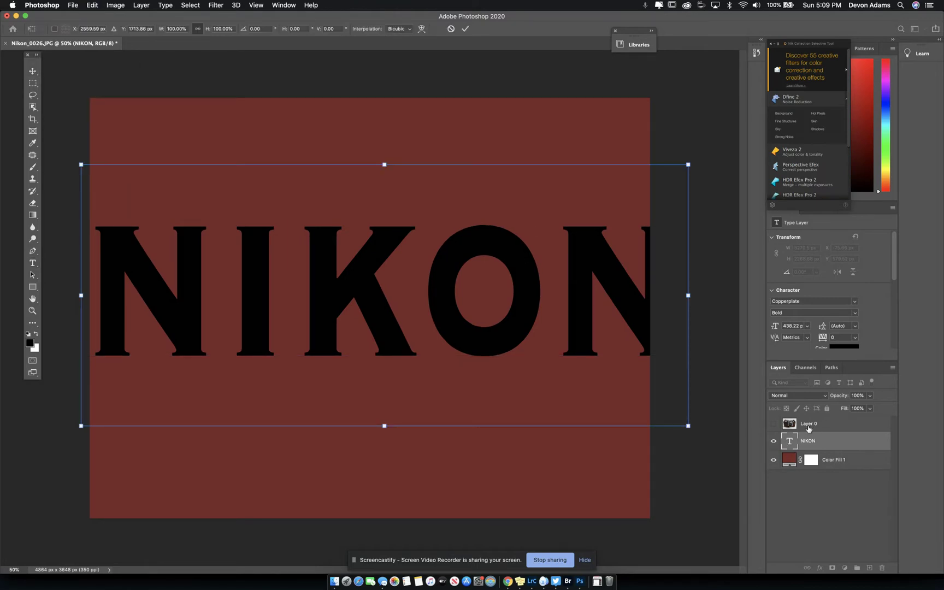
left_click_drag(688, 425, 658, 413)
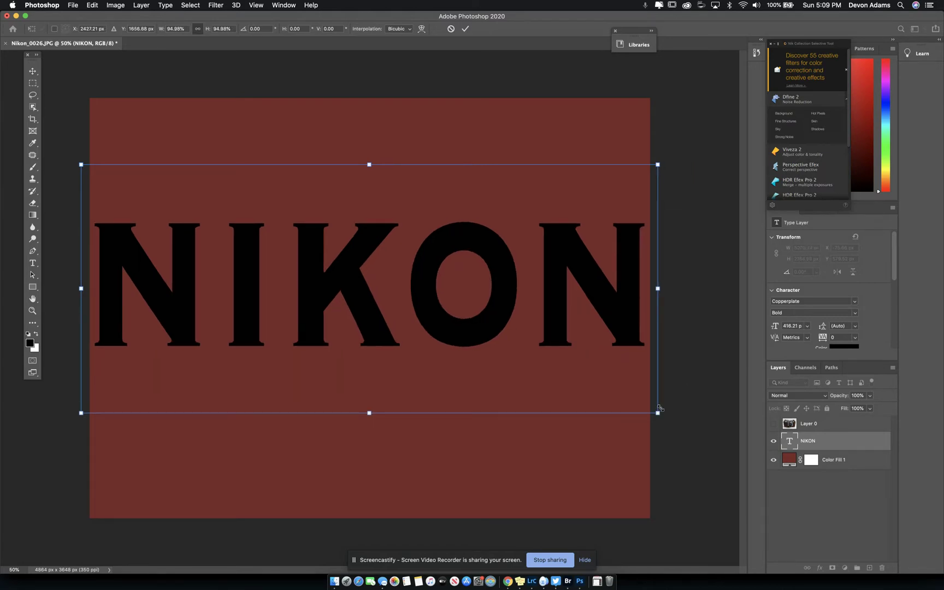
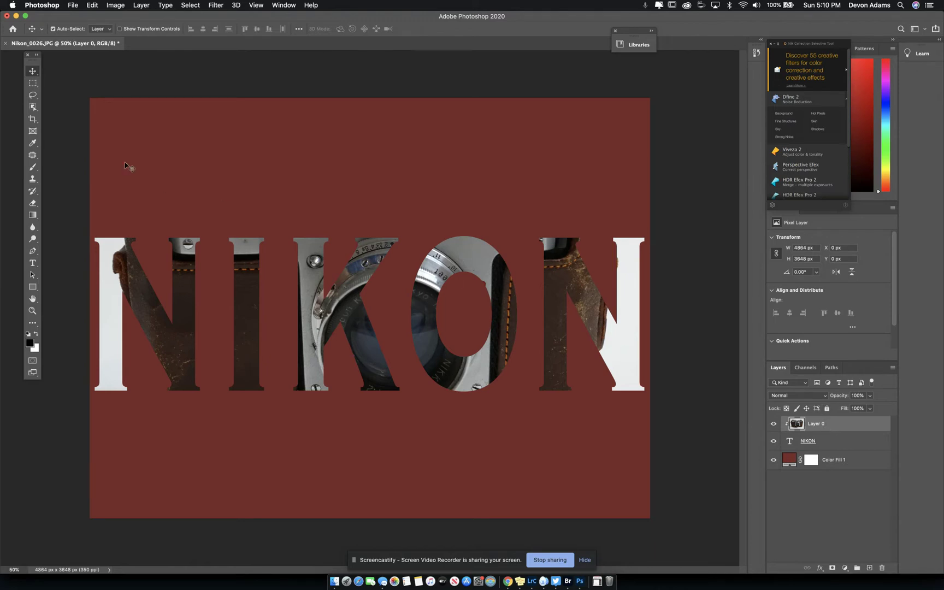
- Enlarge the clipped camera photo to about 106% and position it so the camera's upper body and Nikon logo fill the letters
left_click_drag(335, 316, 337, 413)
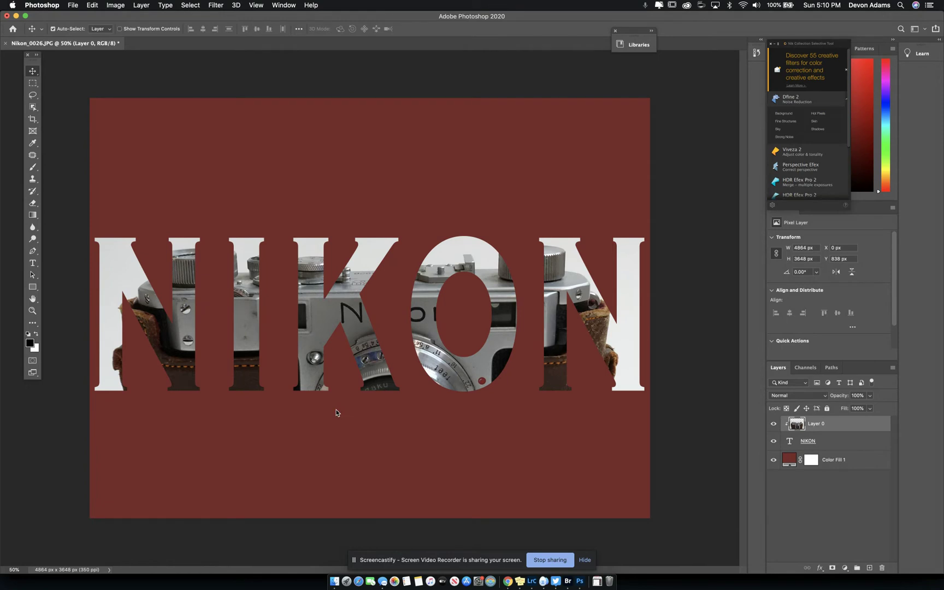
left_click_drag(352, 313, 318, 211)
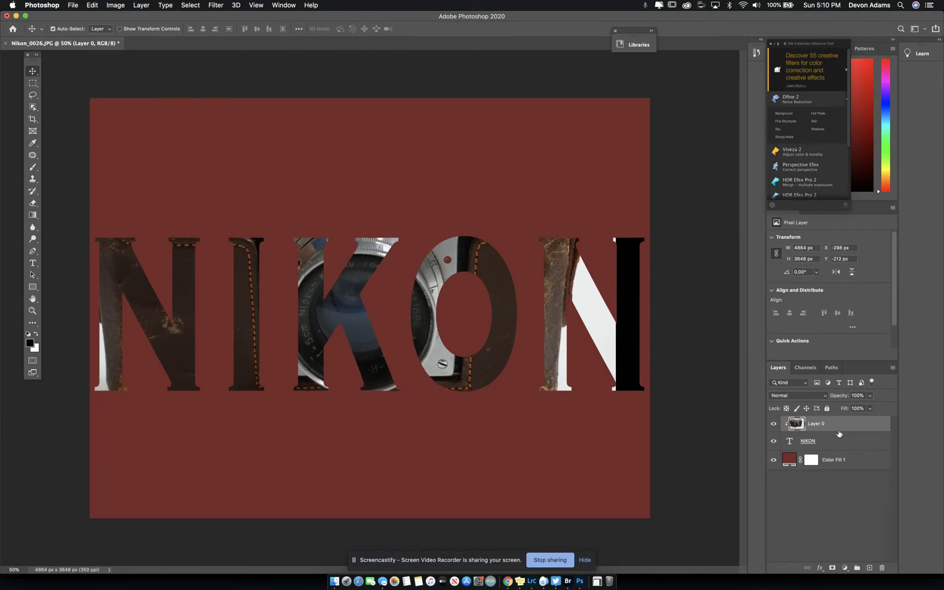
key("super+t")
left_click_drag(616, 283, 650, 283)
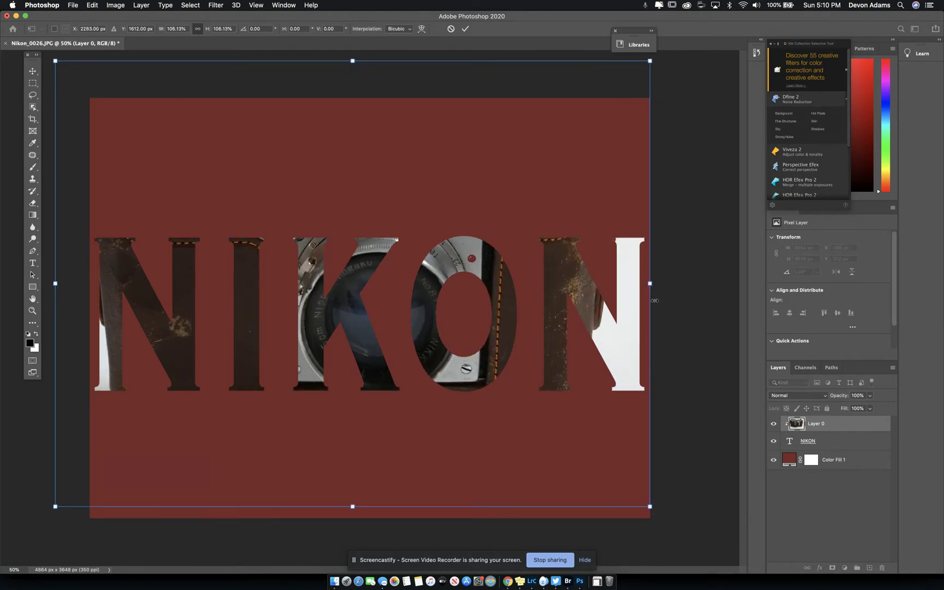
key("Return")
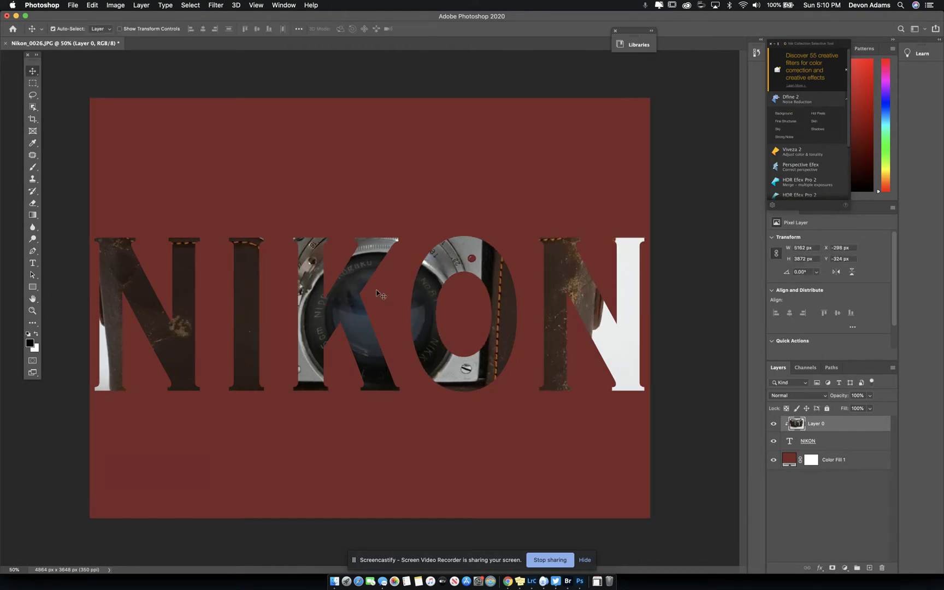
left_click_drag(346, 309, 336, 440)
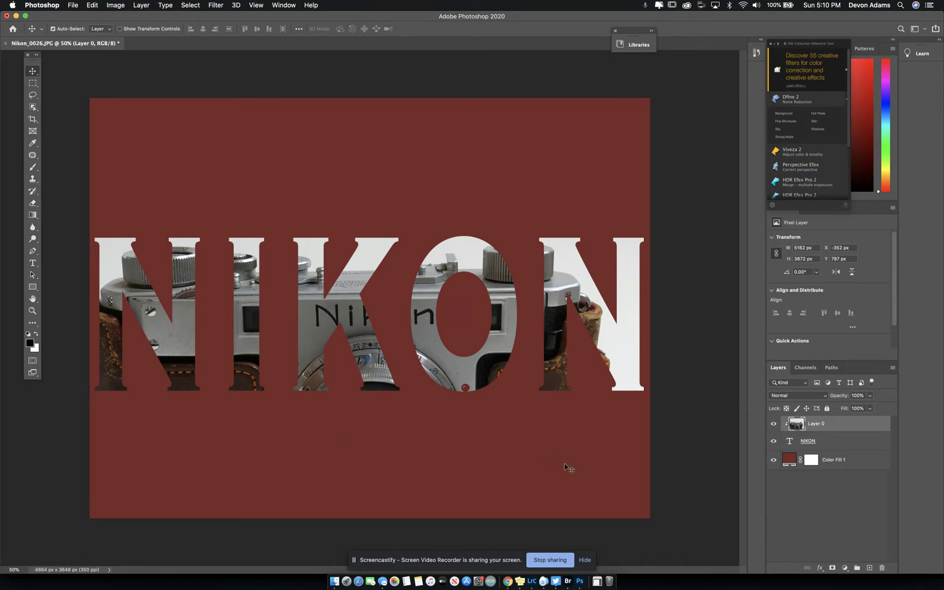
- Add a Bevel & Emboss effect to the NIKON text layer with 865% depth and 29 px size
left_click(826, 445)
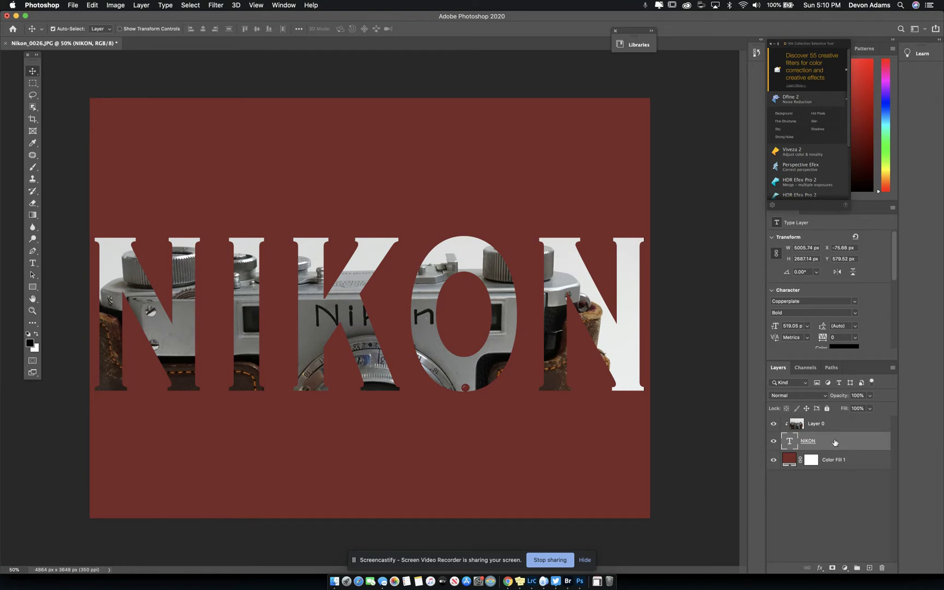
double_click(834, 443)
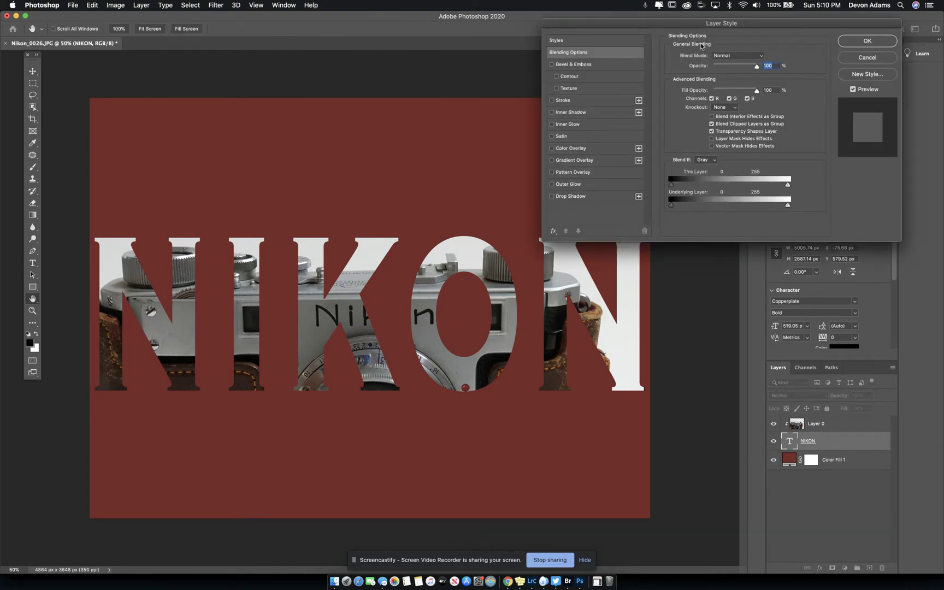
mouse_move(678, 25)
left_mouse_down()
mouse_move(645, 72)
mouse_move(594, 91)
mouse_move(653, 68)
mouse_move(673, 42)
left_mouse_up()
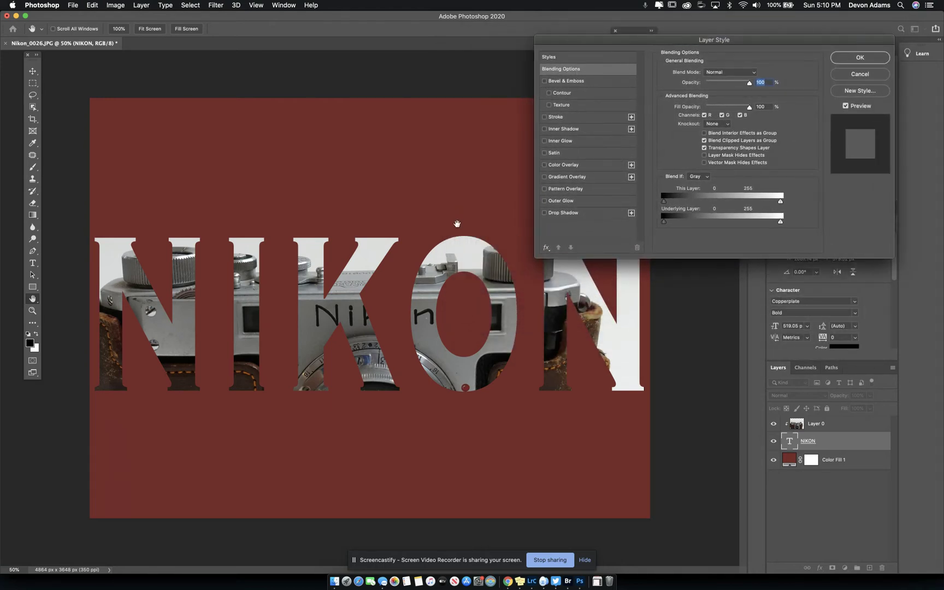
left_click(544, 82)
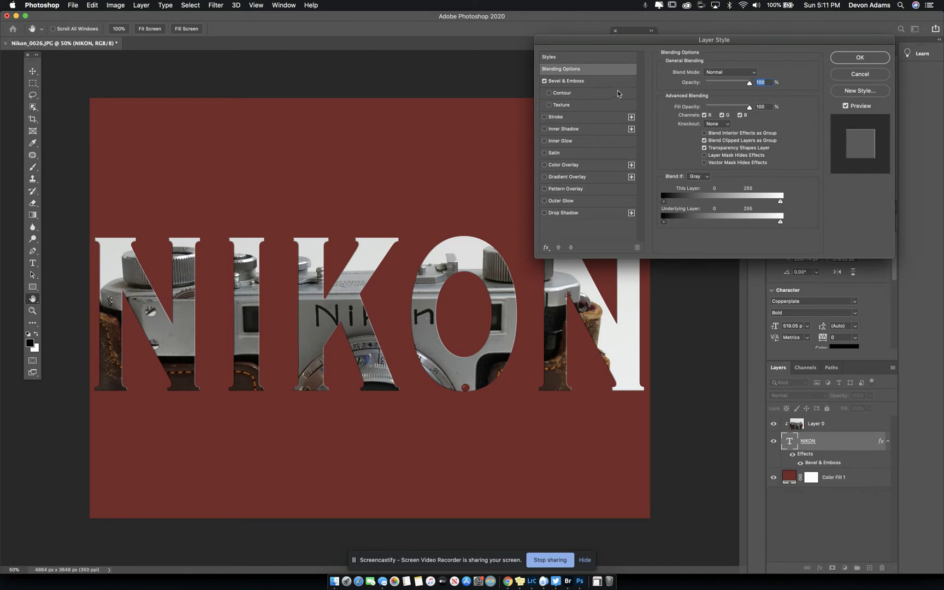
left_click(588, 82)
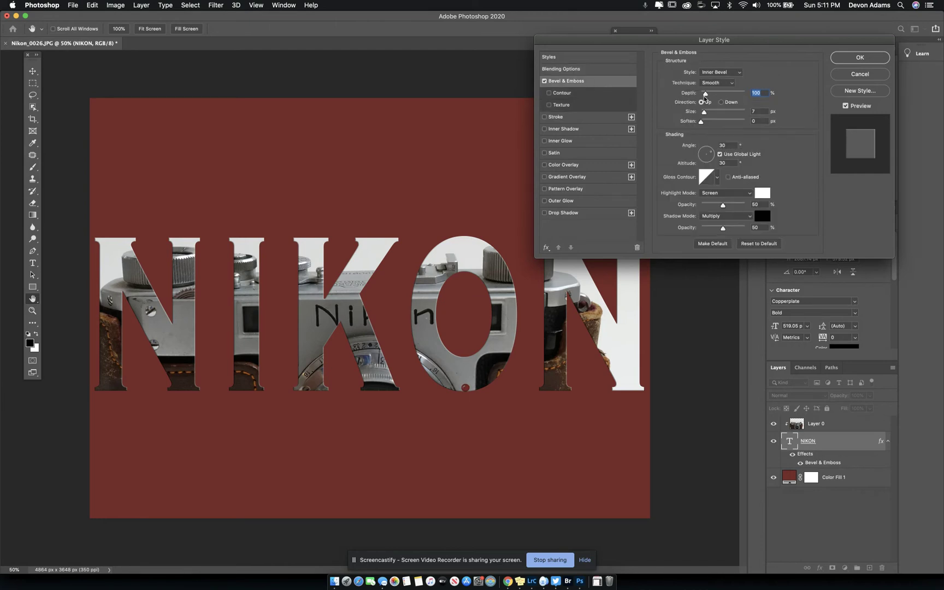
left_click_drag(706, 94, 739, 94)
left_click(724, 113)
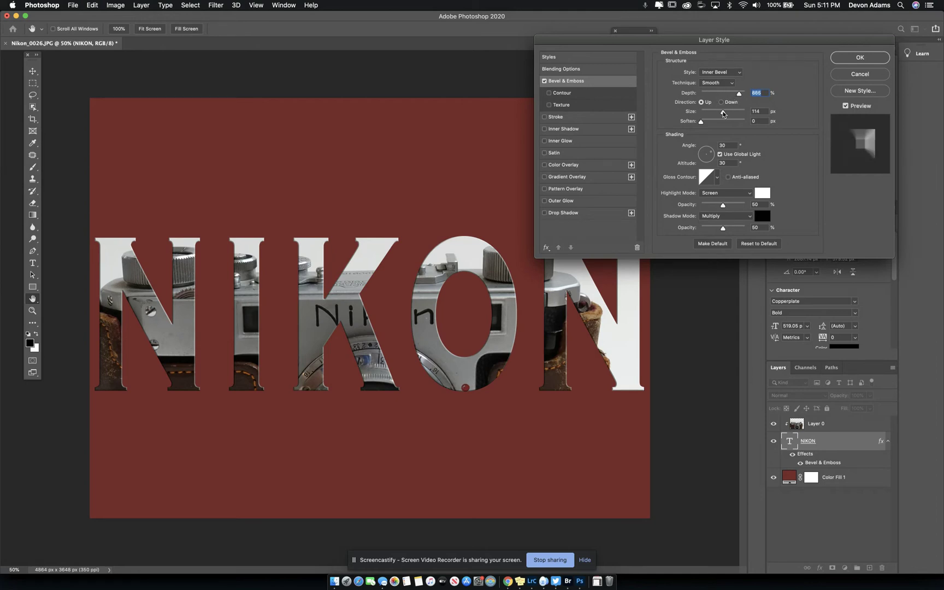
left_click_drag(723, 114, 710, 114)
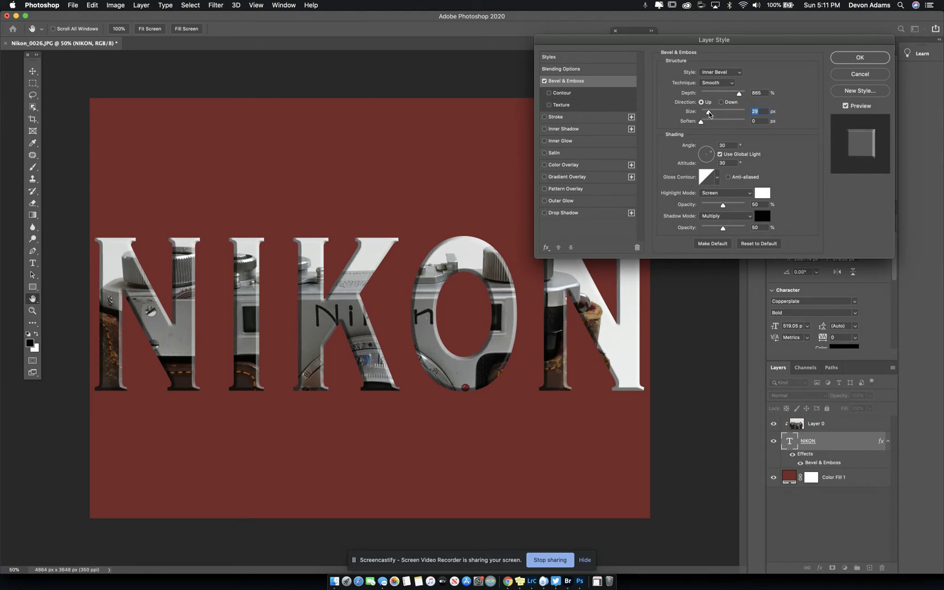
- Try adding a texture to the NIKON text's bevel using the dark leaf pattern beside the gold one
left_click(548, 104)
left_click(567, 107)
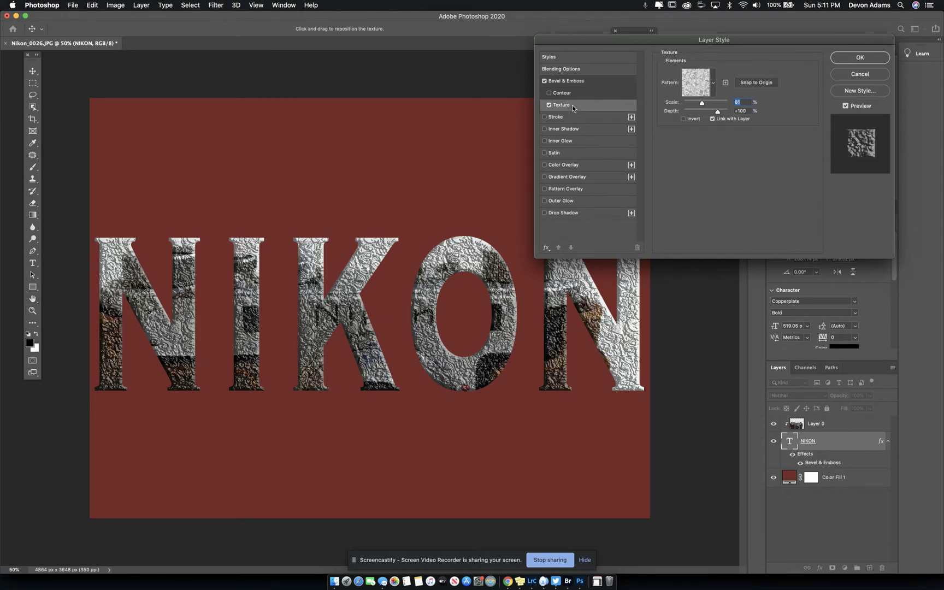
left_click(713, 86)
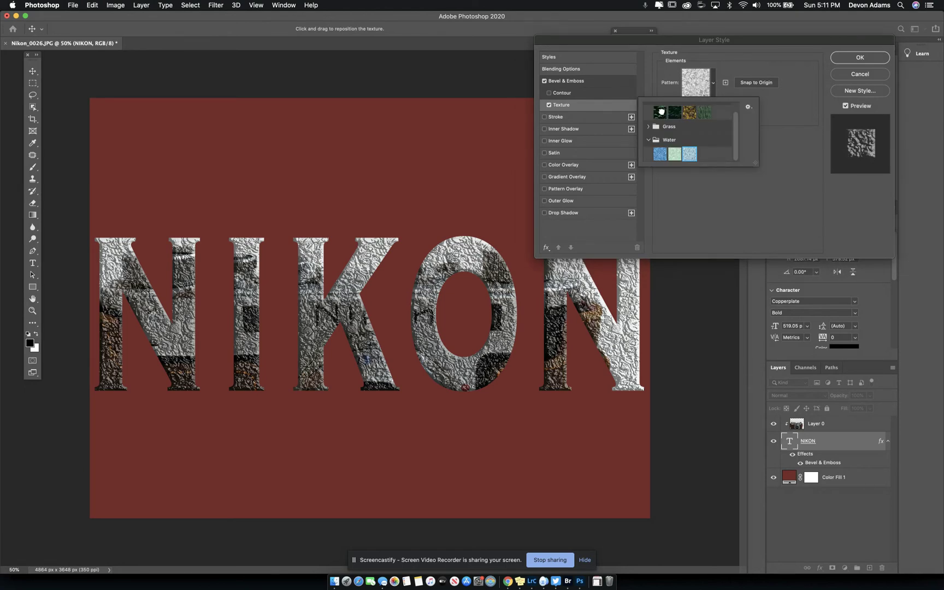
left_click(660, 112)
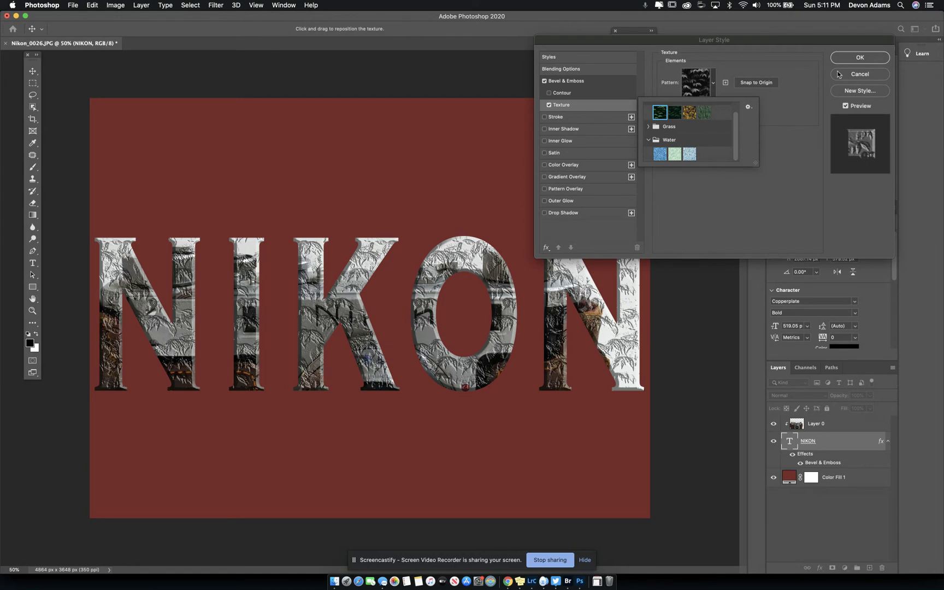
left_click(779, 53)
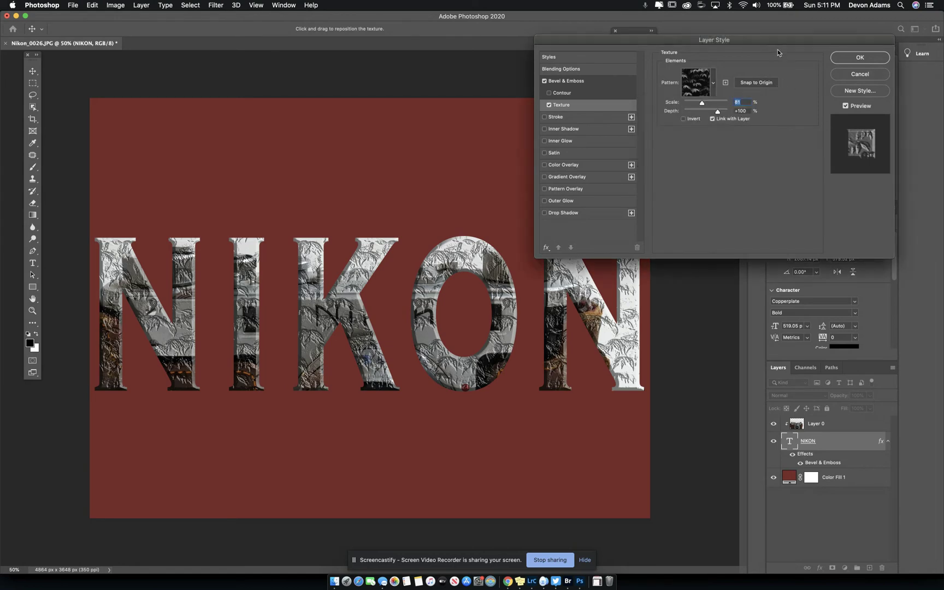
- Try the bevel texture at 73% scale and -63% depth, and turn the texture off
left_click(703, 111)
left_click_drag(704, 111, 696, 112)
left_click(692, 103)
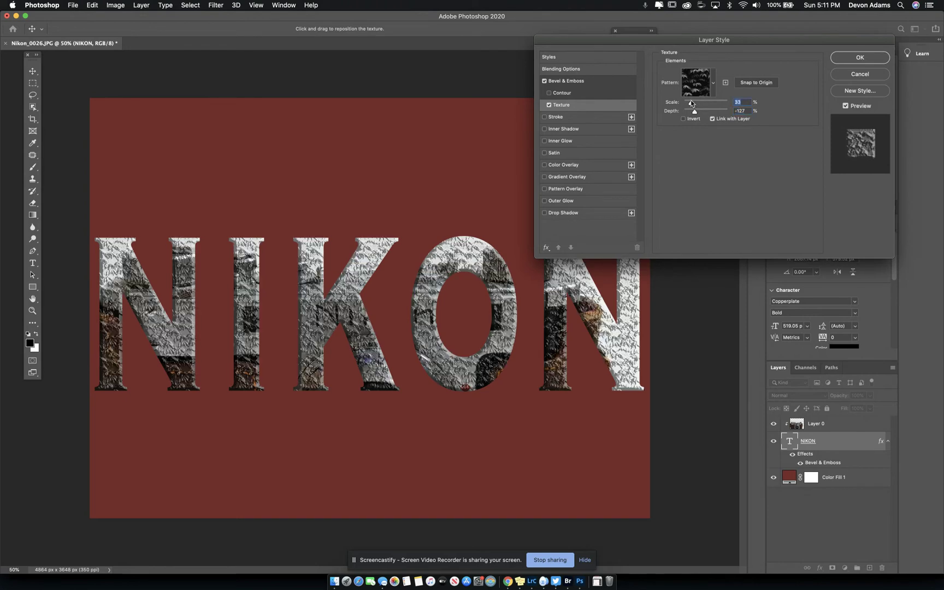
mouse_move(692, 103)
left_mouse_down()
mouse_move(720, 105)
mouse_move(700, 104)
left_mouse_up()
left_click(708, 112)
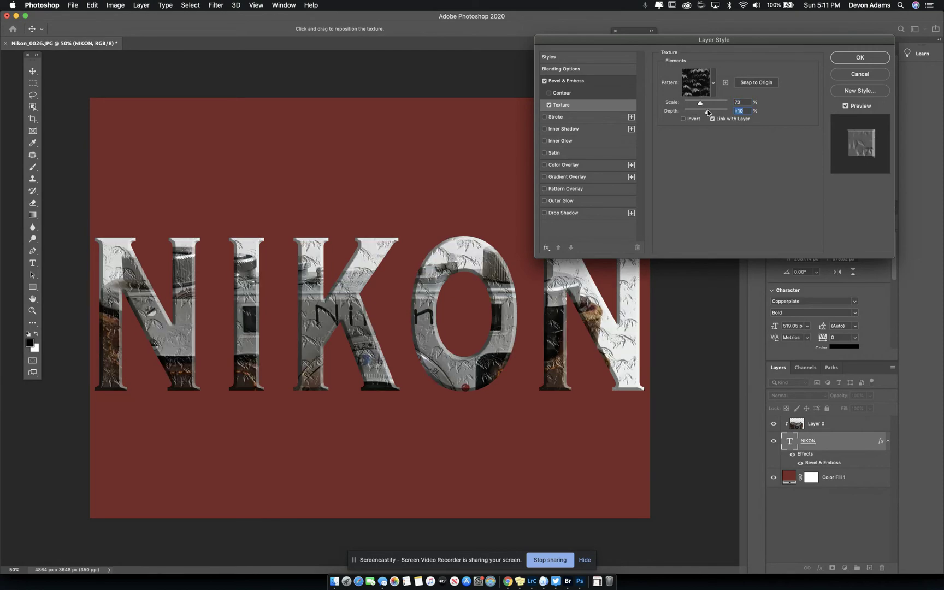
mouse_move(708, 112)
left_mouse_down()
mouse_move(730, 112)
mouse_move(691, 112)
mouse_move(700, 111)
left_mouse_up()
key("shift+Tab")
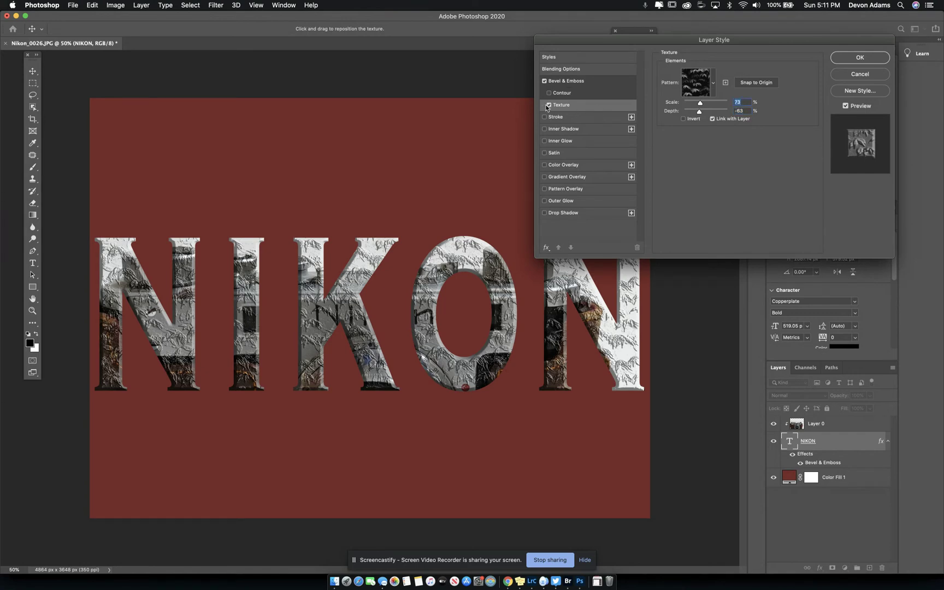
left_click(550, 106)
- Add a 16 px inside stroke to the NIKON text in dark brown (#542001), sampled from the camera's leather case
left_click(557, 117)
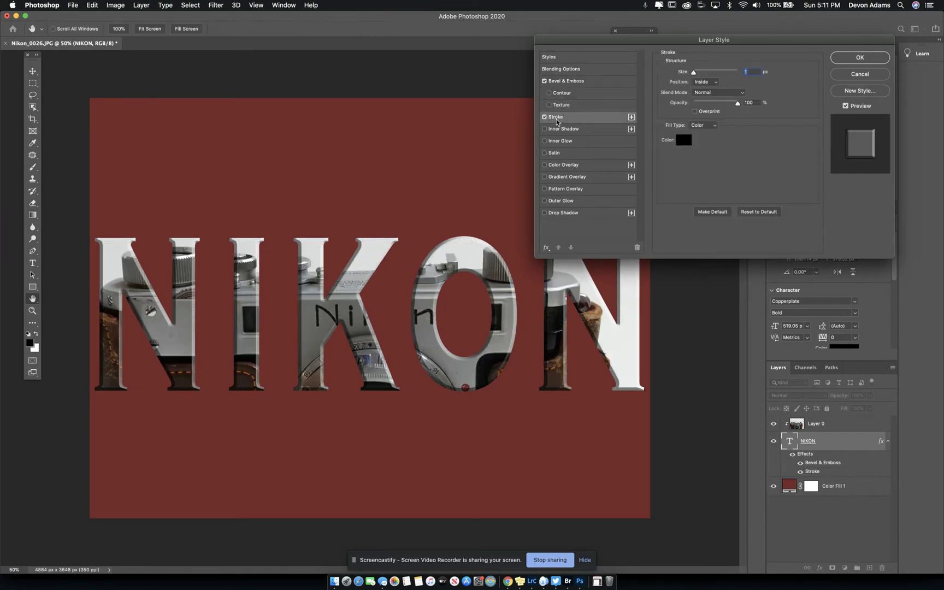
left_click_drag(709, 73, 699, 74)
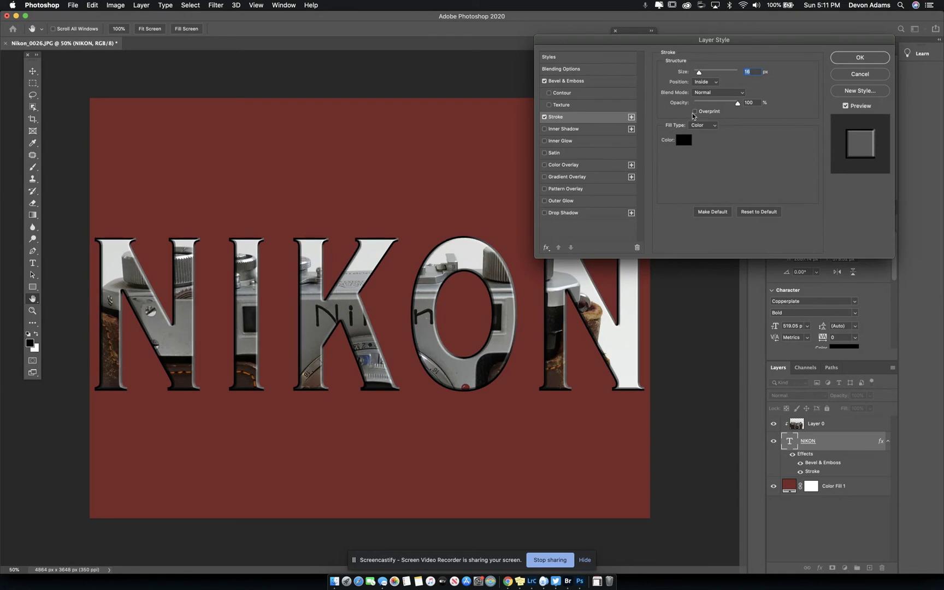
left_click(683, 143)
left_click(484, 265)
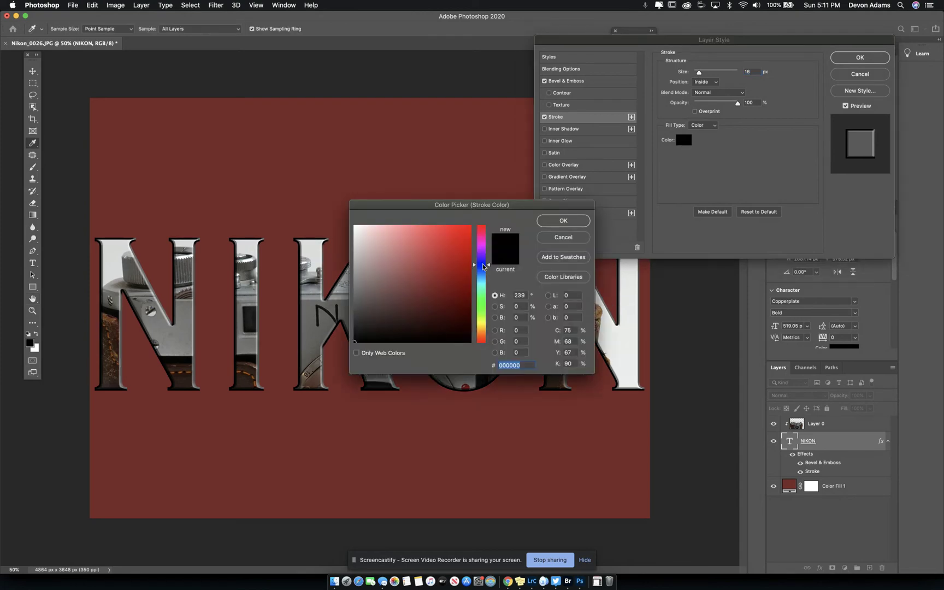
left_click(464, 254)
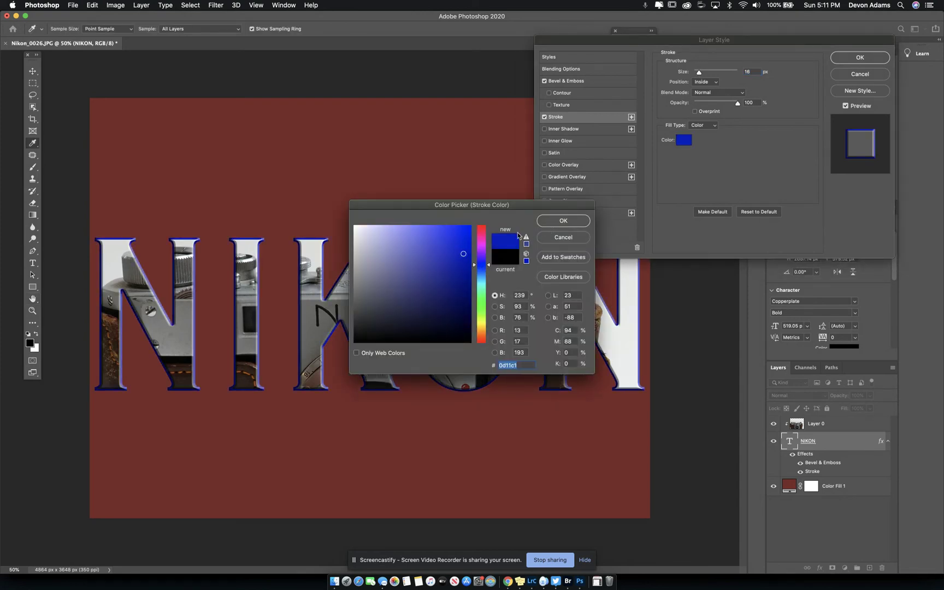
left_click(455, 236)
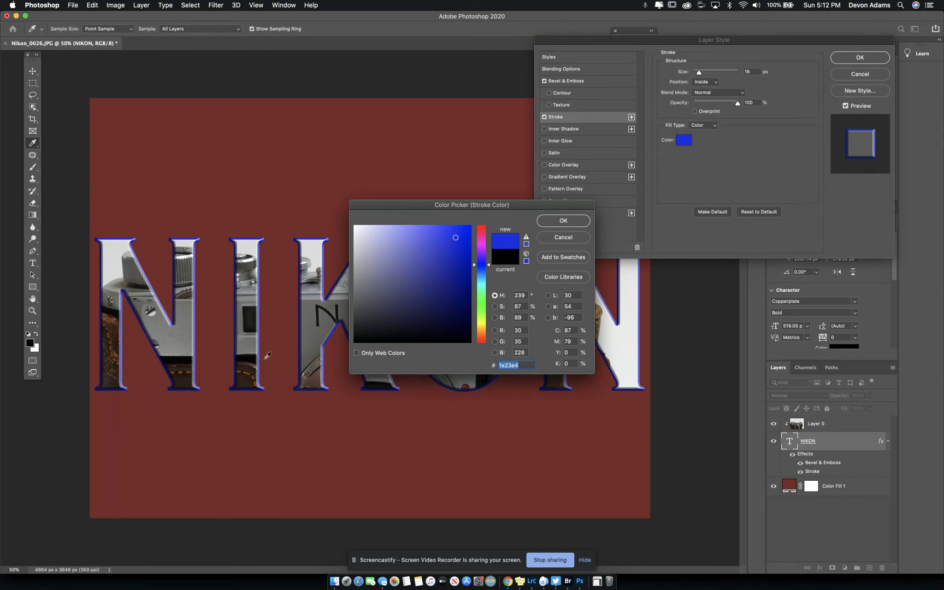
left_click(249, 373)
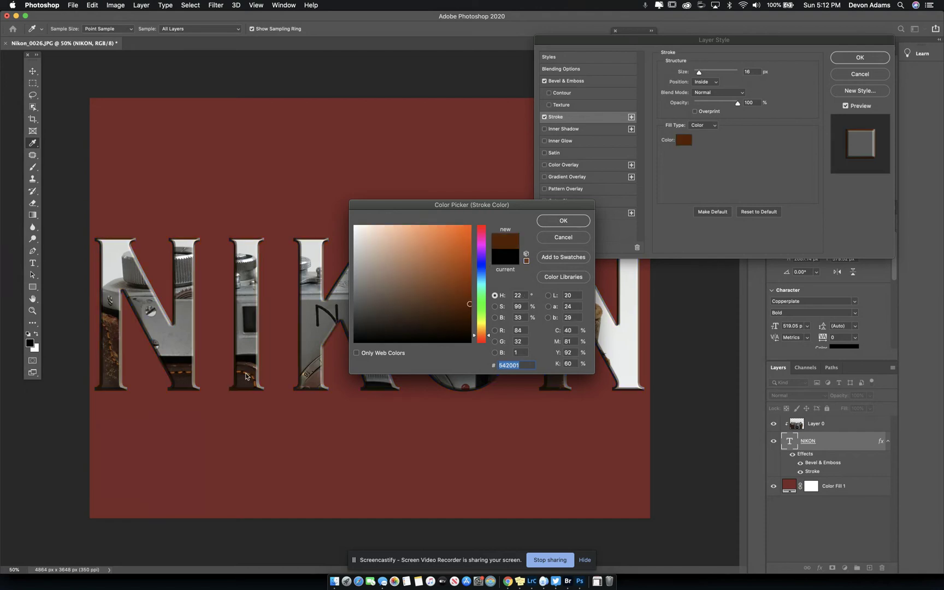
left_click(572, 222)
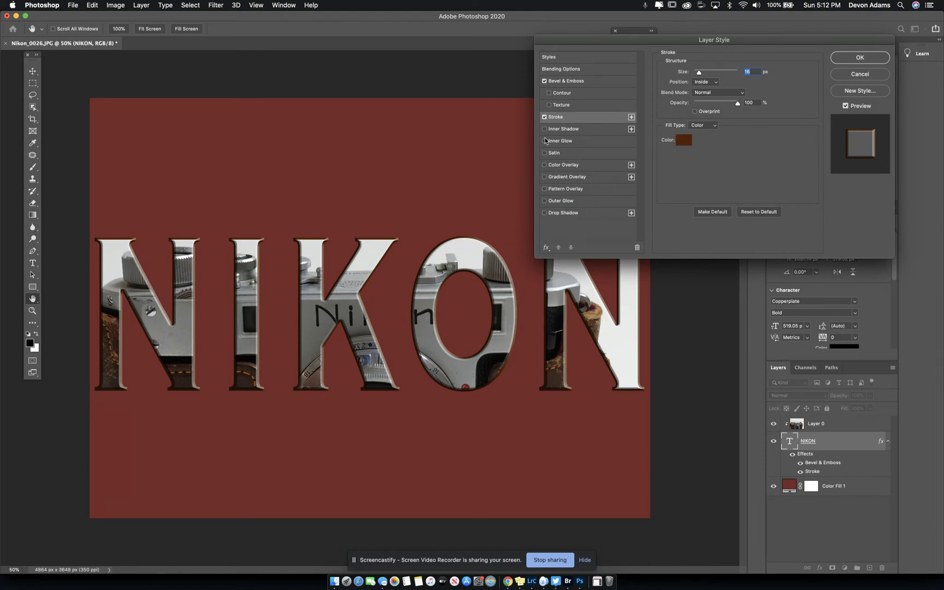
- Add a drop shadow to the NIKON text with 55% opacity, 23 px distance, 53% spread and 21 px size
left_click(546, 212)
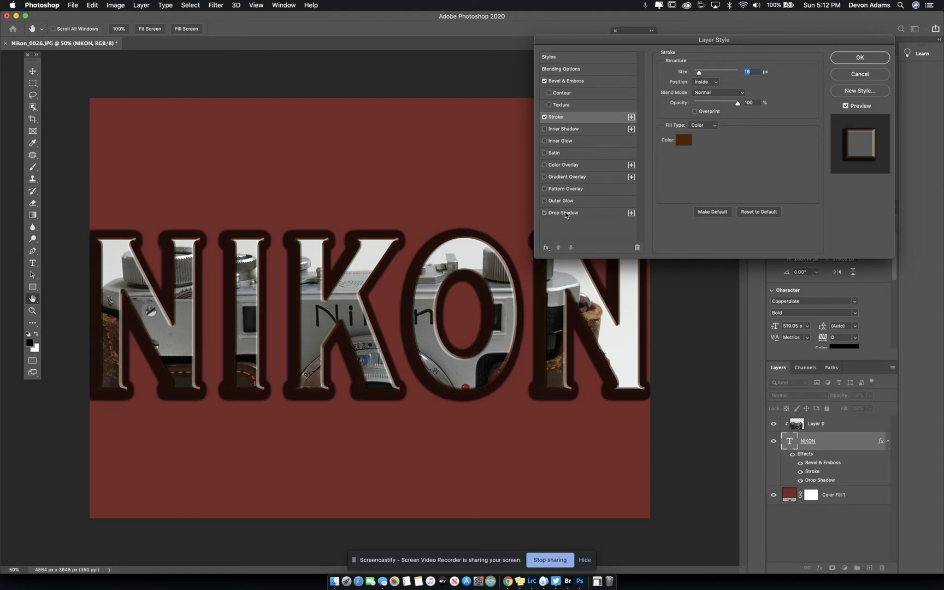
left_click(567, 214)
left_click(701, 85)
left_click_drag(702, 86, 701, 134)
left_click(704, 123)
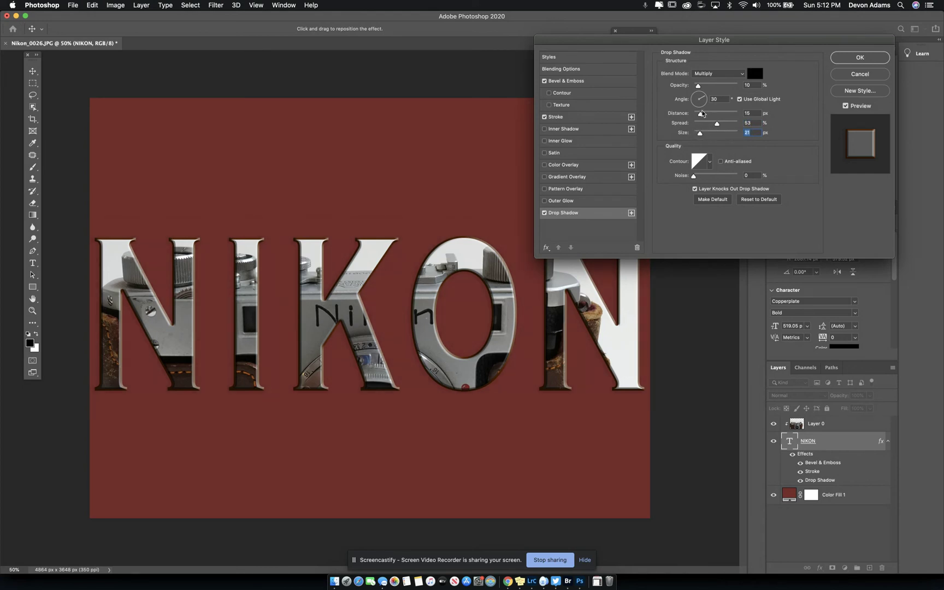
left_click(710, 86)
left_click_drag(710, 85, 705, 116)
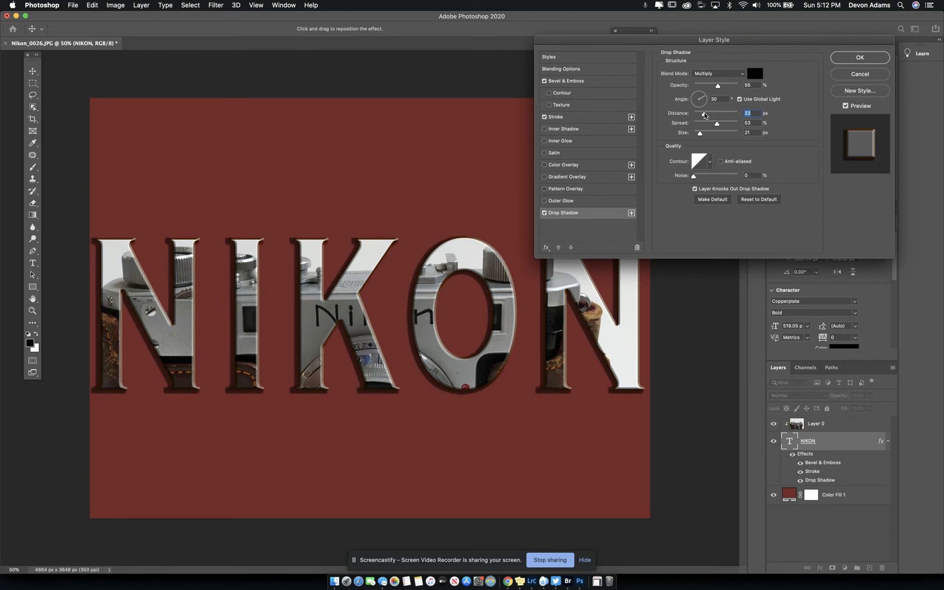
- Try the Outer Glow and Gradient Overlay effects on the NIKON text and turn both off
left_click(563, 201)
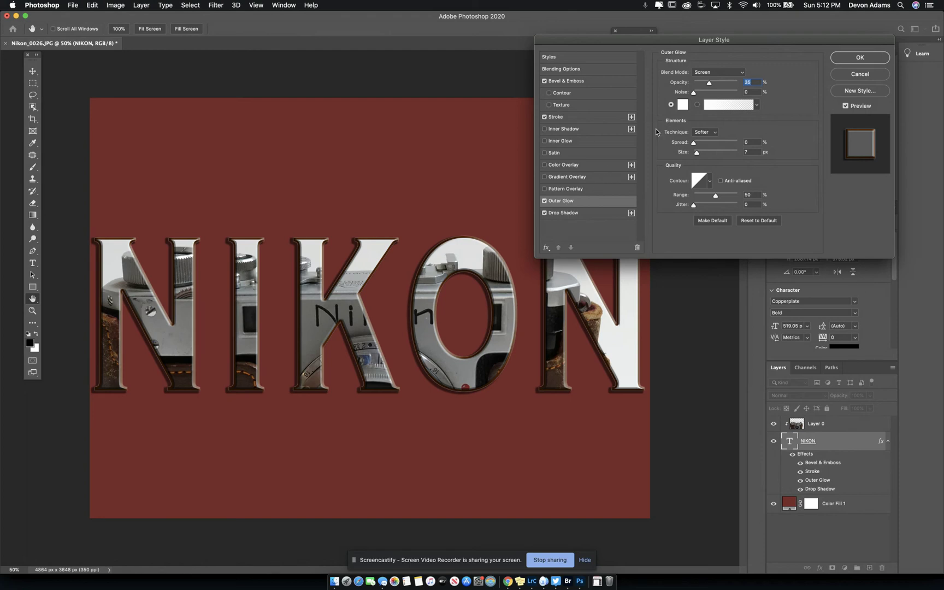
left_click(544, 201)
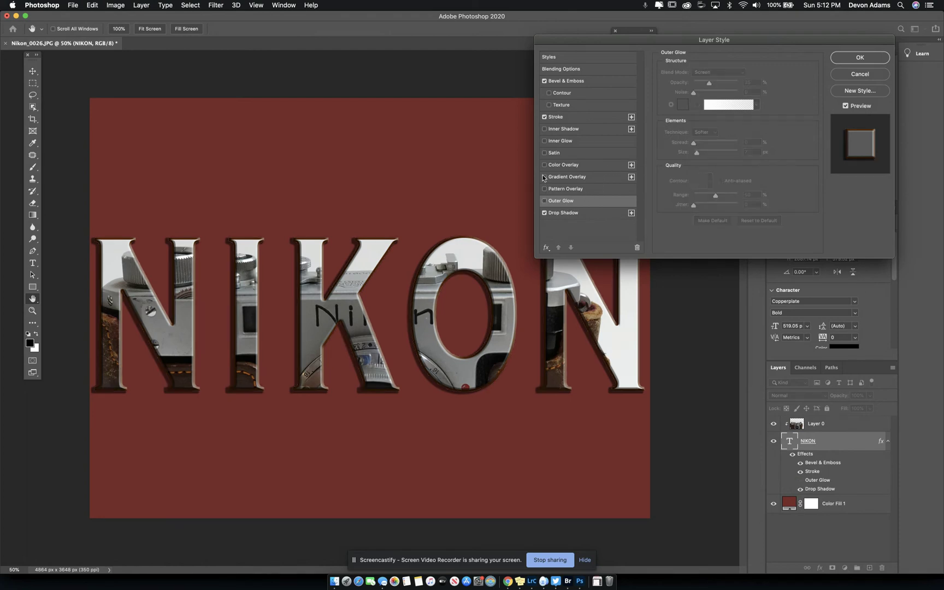
left_click(545, 177)
left_click(544, 178)
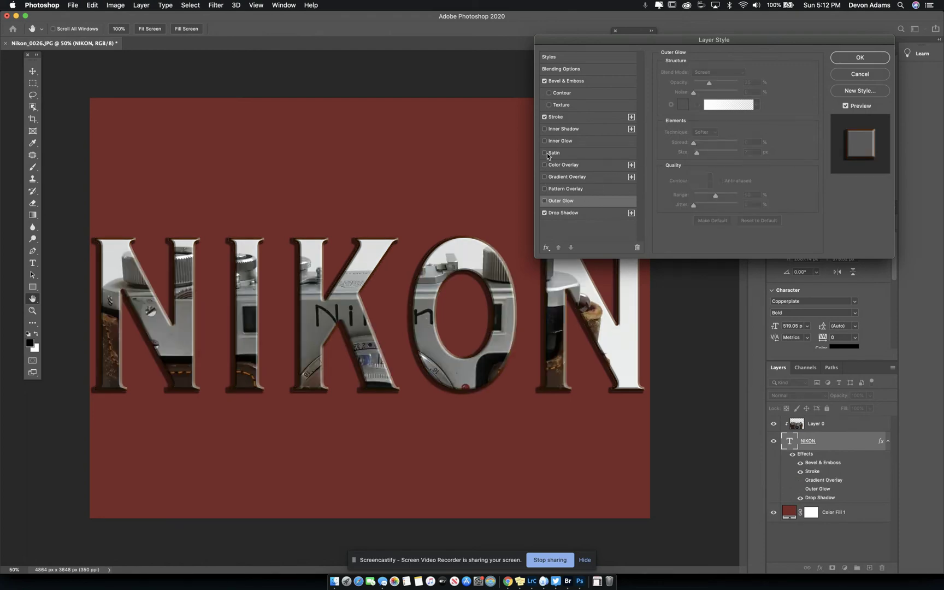
- Add a Satin effect to the NIKON text with its opacity set to 15%
left_click(545, 153)
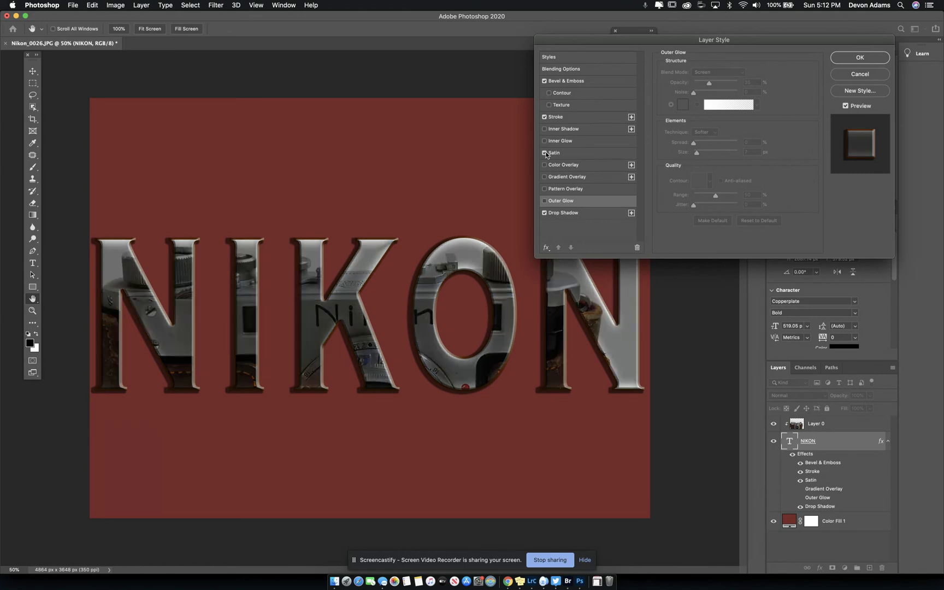
left_click(556, 154)
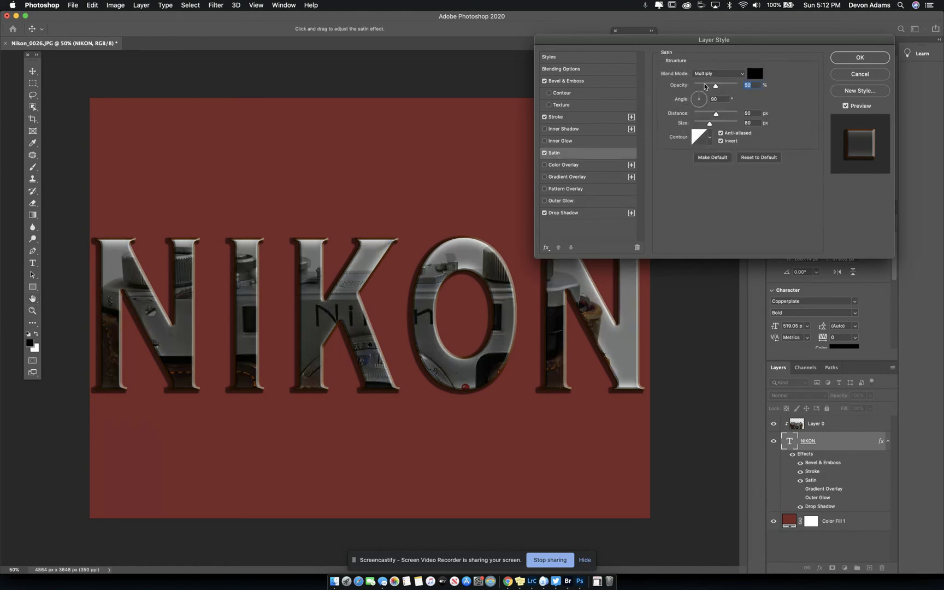
left_click(700, 86)
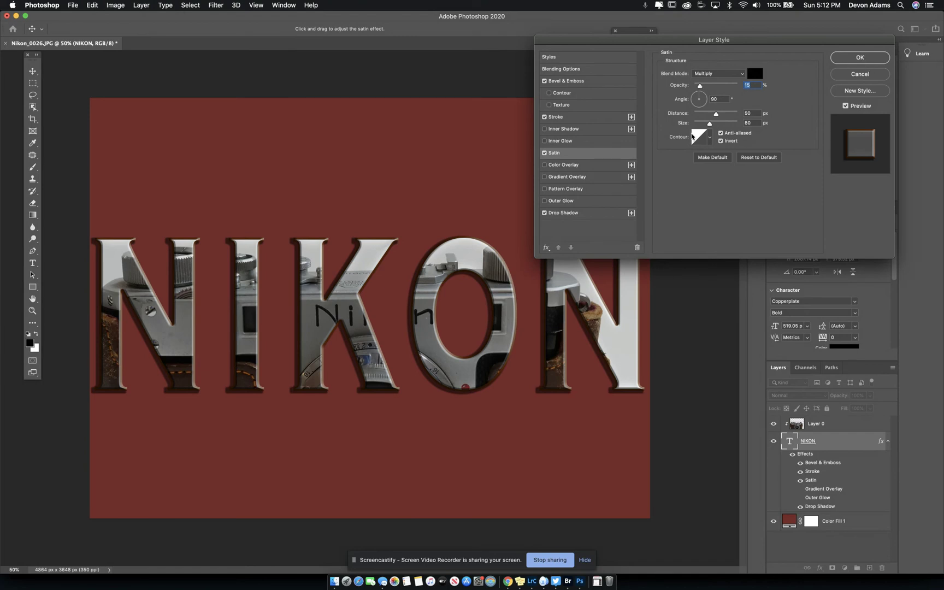
- Accept the text's layer effects and crop the canvas to a full-width rectangular marquee around NIKON, about 4858 by 1468 px
left_click(870, 58)
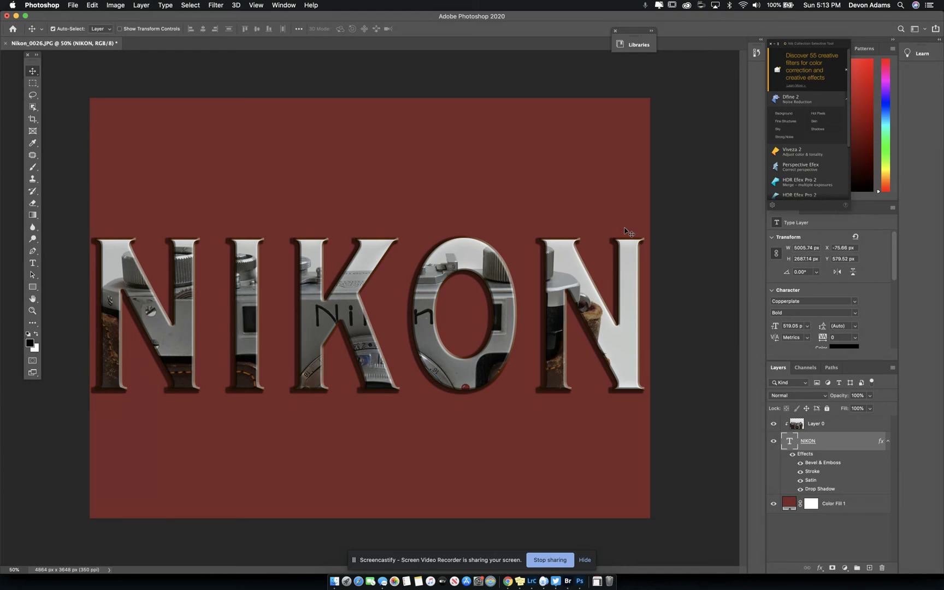
key("m")
right_click(32, 81)
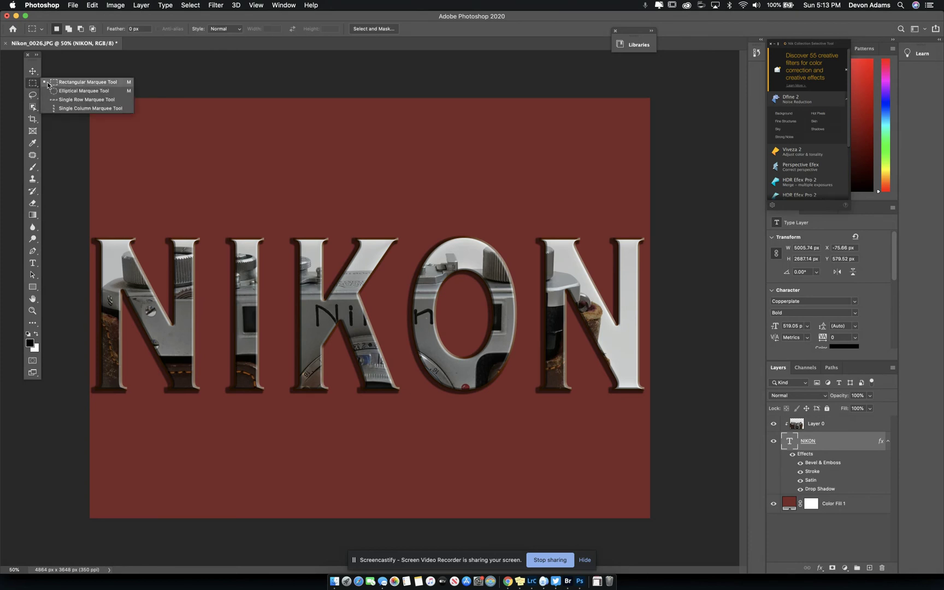
left_click(48, 83)
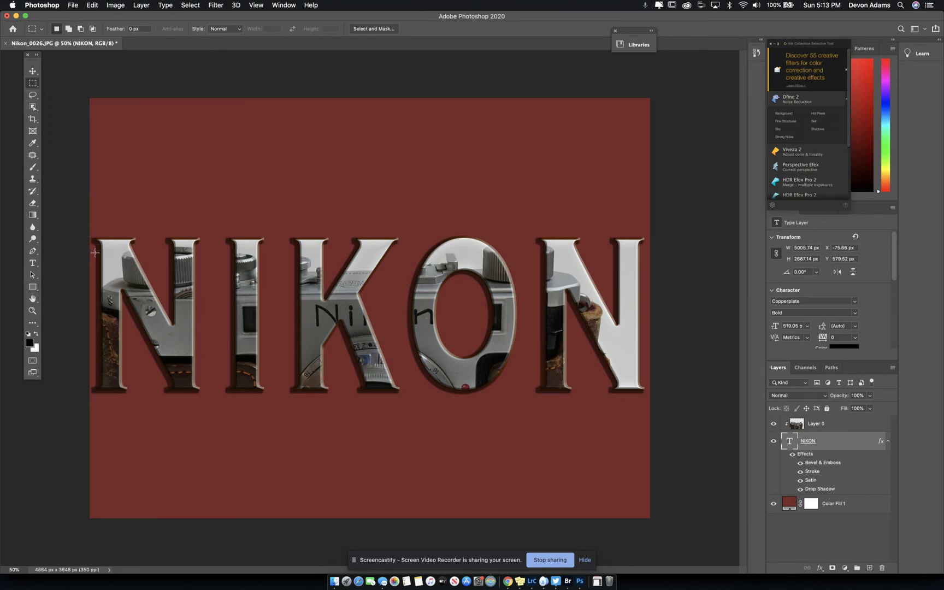
left_click_drag(88, 229, 648, 396)
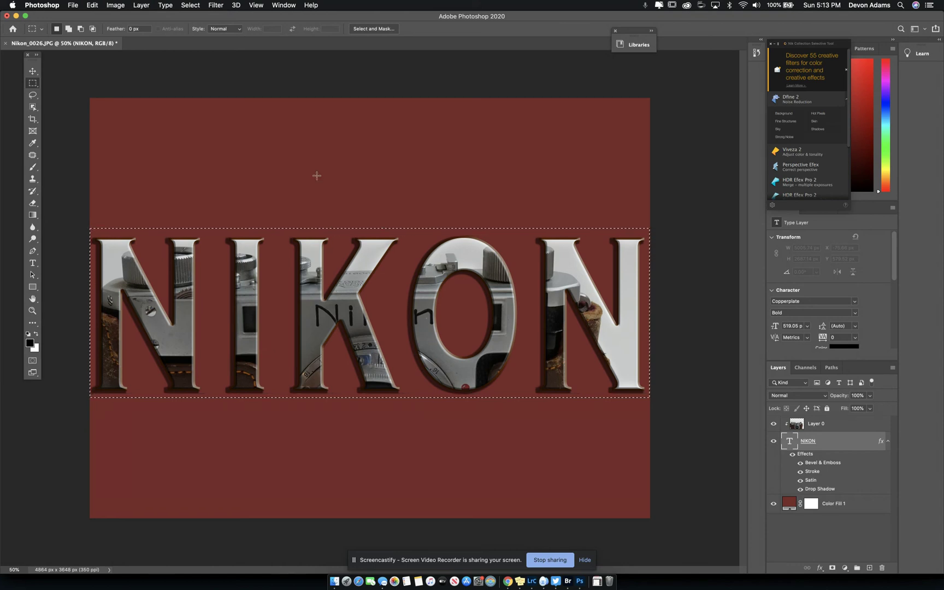
left_click(115, 5)
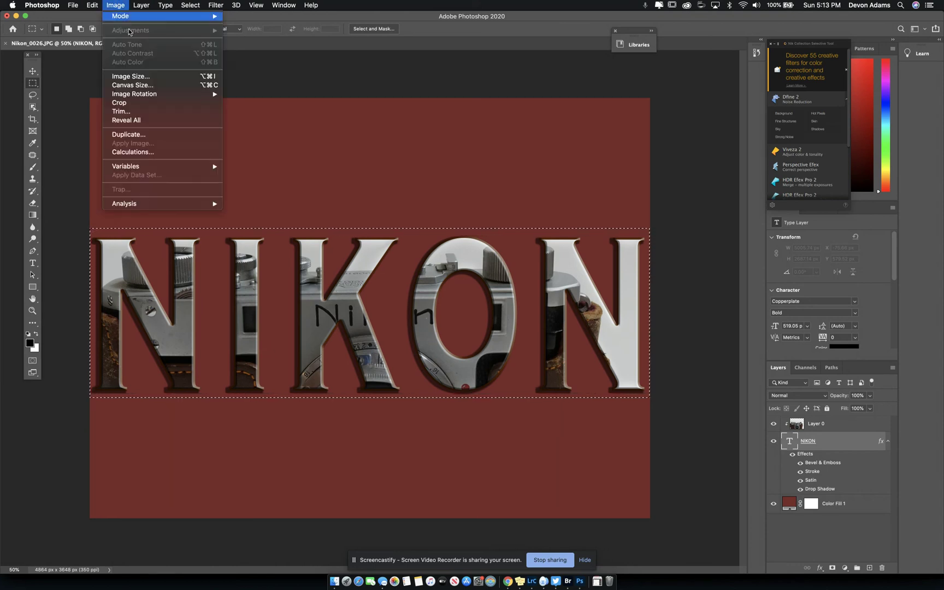
left_click(163, 103)
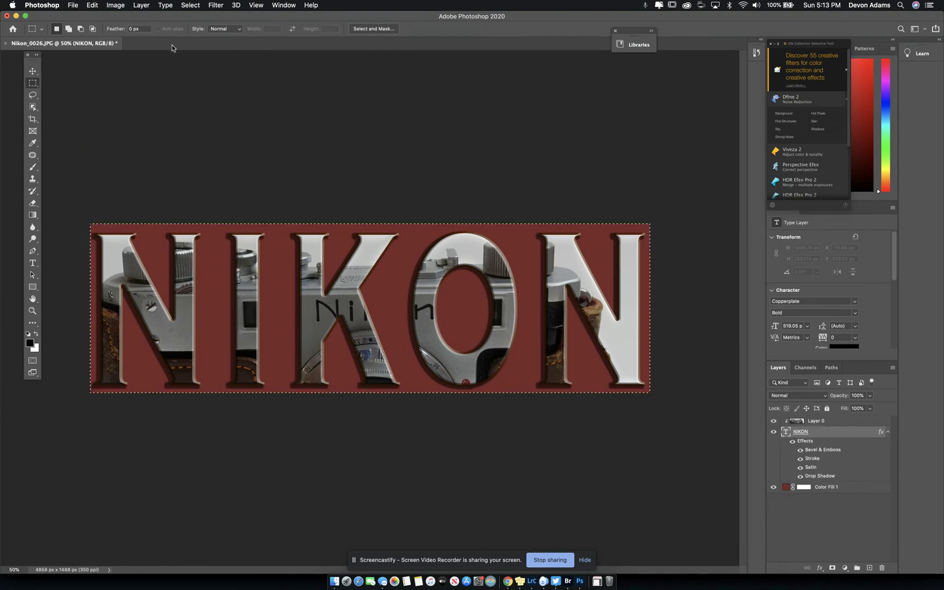
left_click(156, 259)
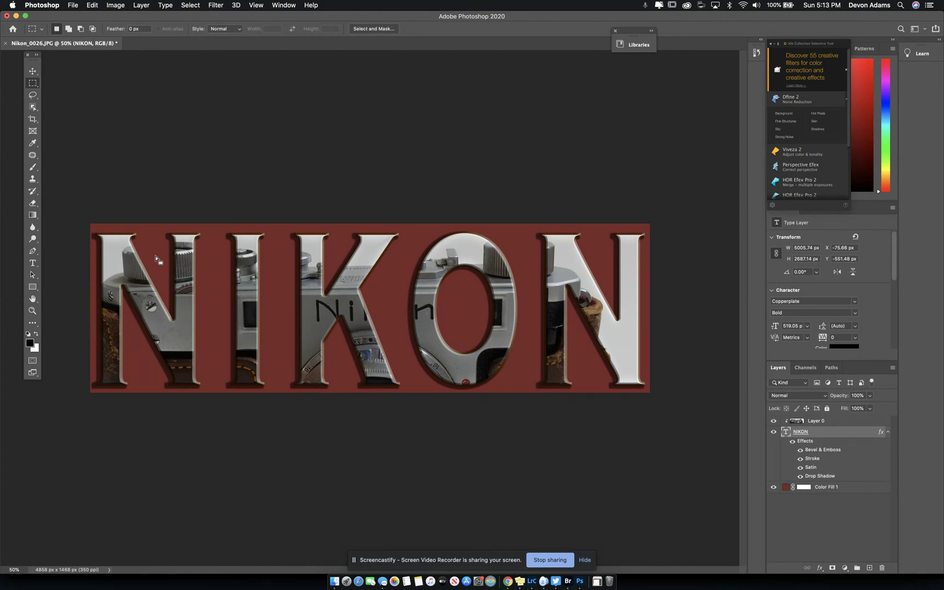
- Save the layered document on the computer's Desktop as Nikon_0026.psd in Photoshop format with Maximize Compatibility on
key("super+s")
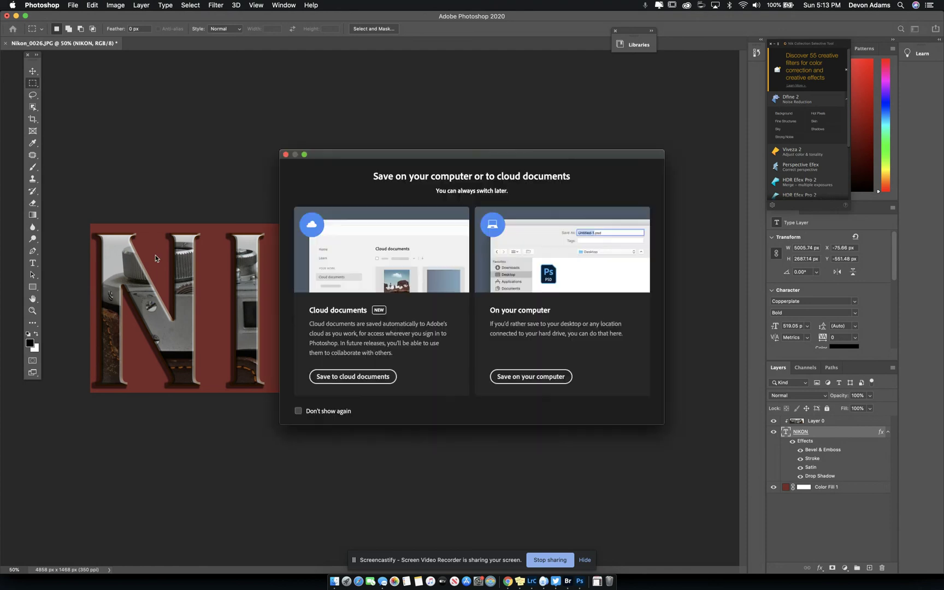
left_click(531, 378)
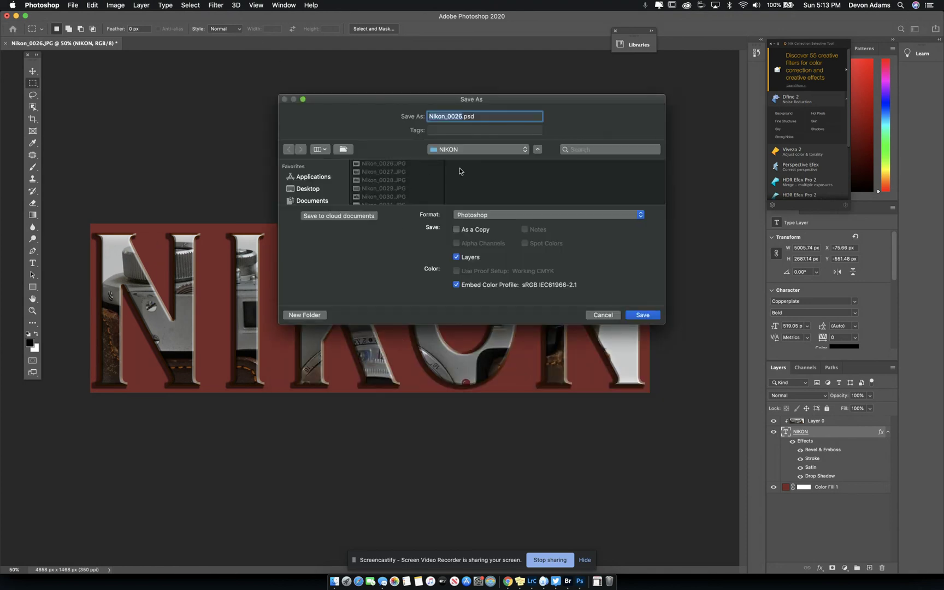
key("super+shift+d")
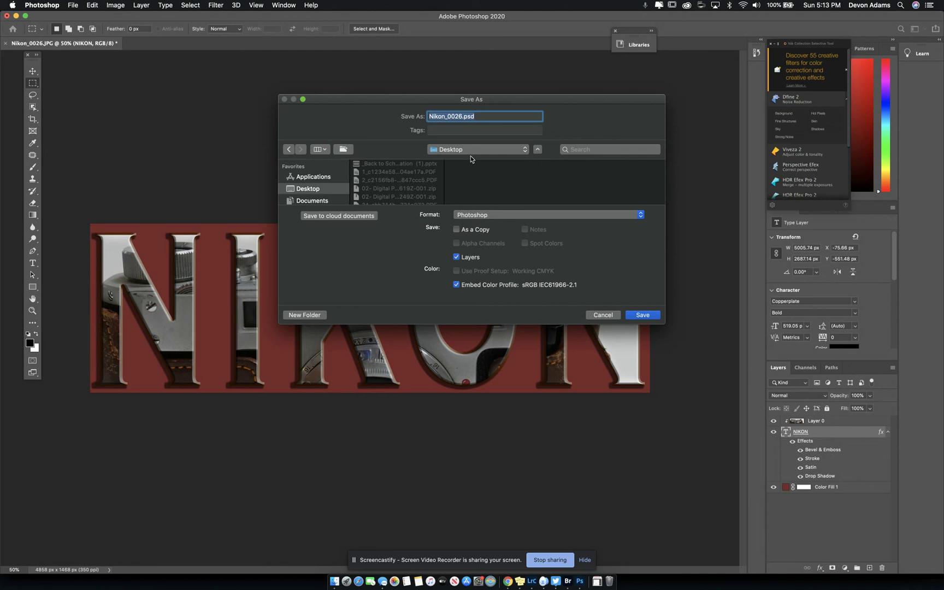
key("Return")
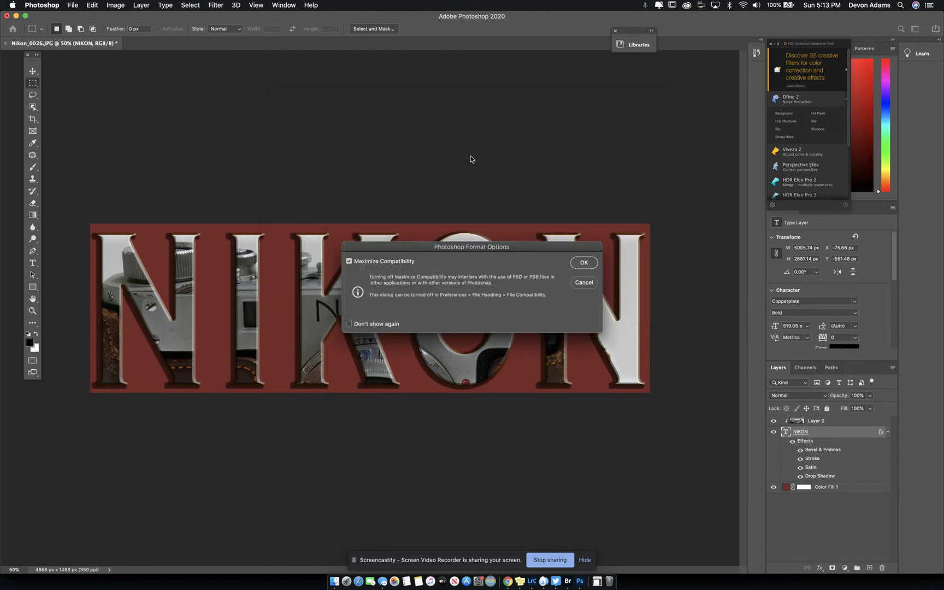
key("Return")
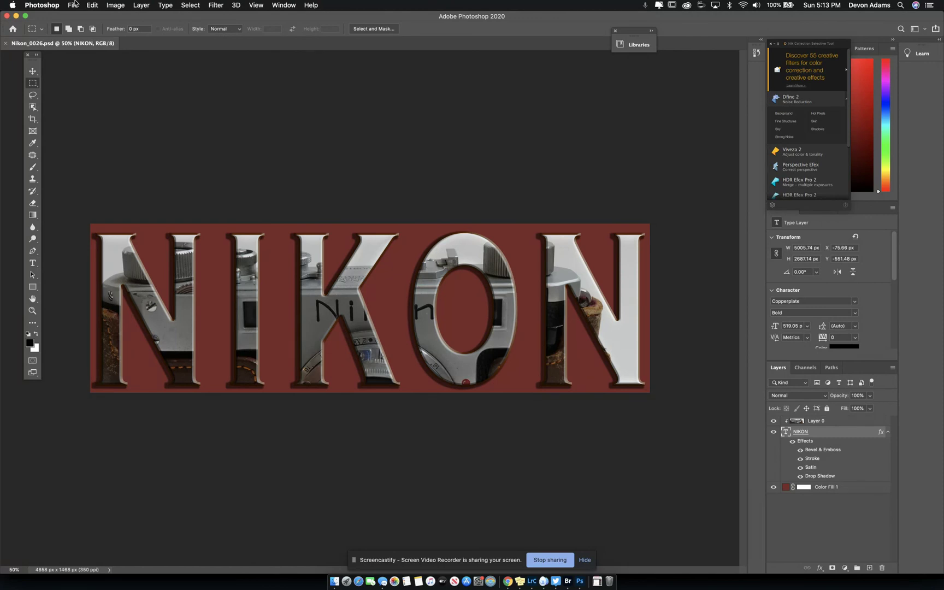
- Export the graphic with Save for Web as a High-quality JPEG with its width set to 1600 px
left_click(74, 4)
mouse_move(129, 132)
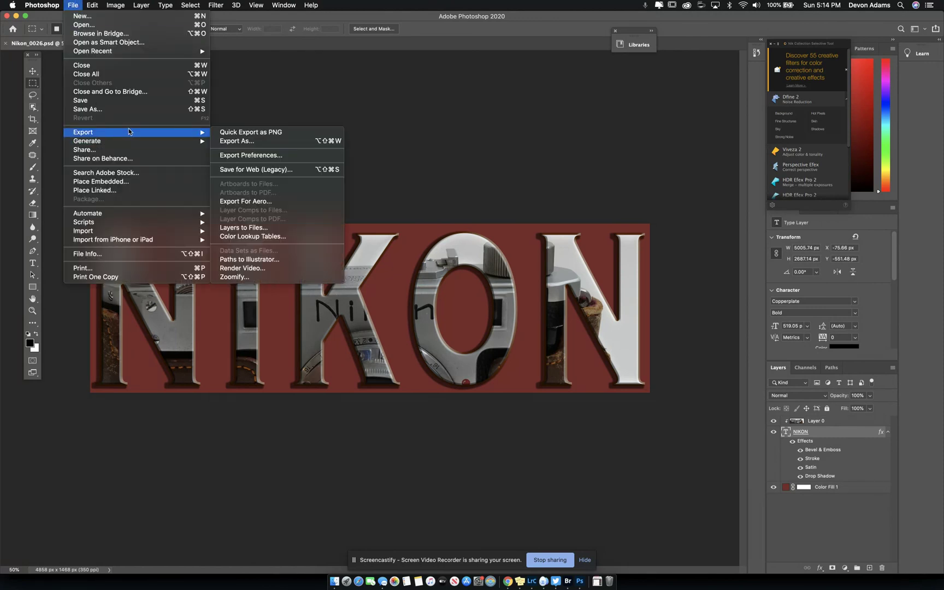
left_click(260, 171)
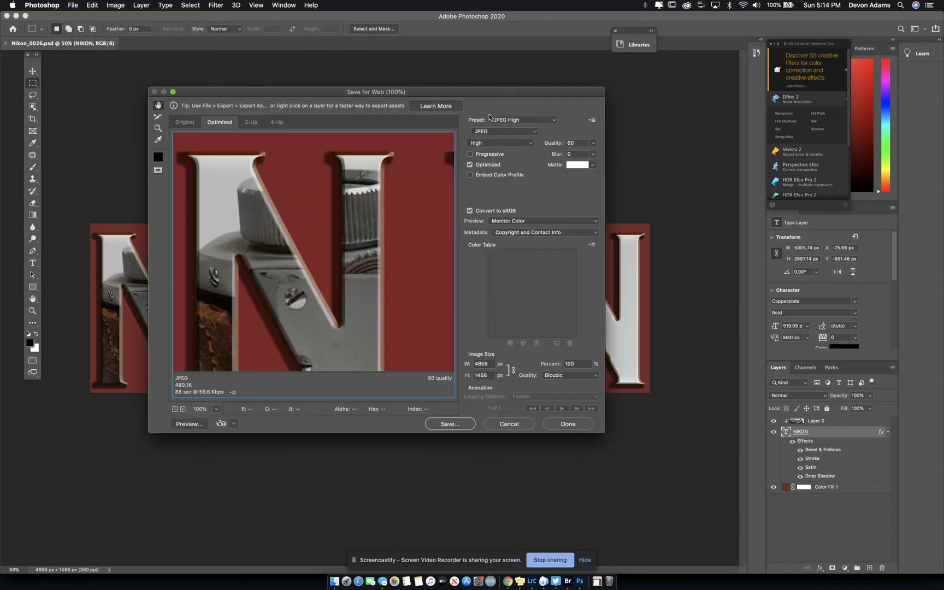
double_click(474, 367)
type("1600")
left_click(453, 426)
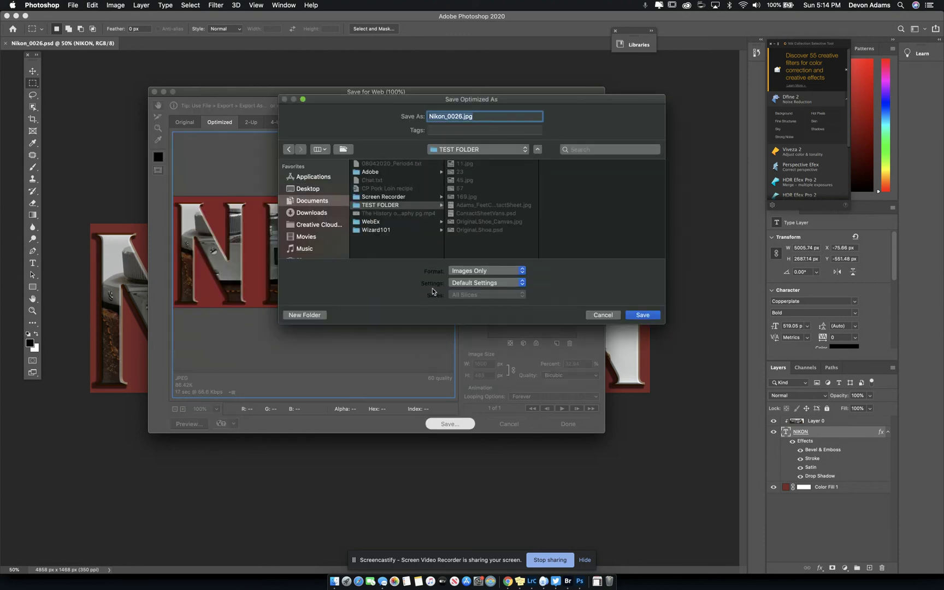
- Put PicText_Canvas in the file name of the optimized JPEG and save it in TEST FOLDER
left_click(487, 120)
key("shift+Left")
key("shift+Left")
key("shift+Left")
key("shift+Left")
key("shift+Left")
key("shift+Left")
key("shift+Left")
key("shift+Left")
key("shift+Left")
key("shift+Left")
type("PicText_Canvas")
key("Return")
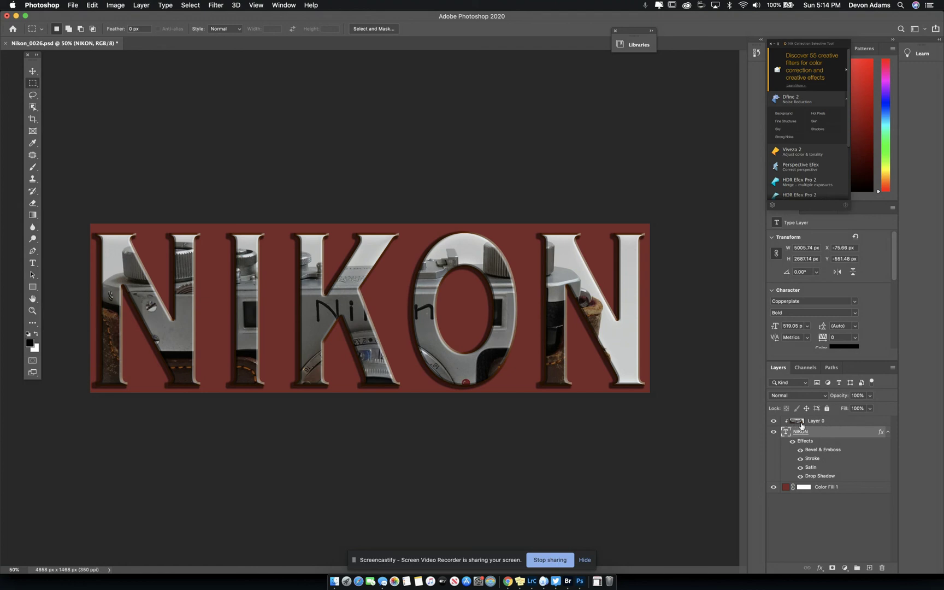
- Select the clipped camera photo layer, Layer 0
left_click(828, 425)
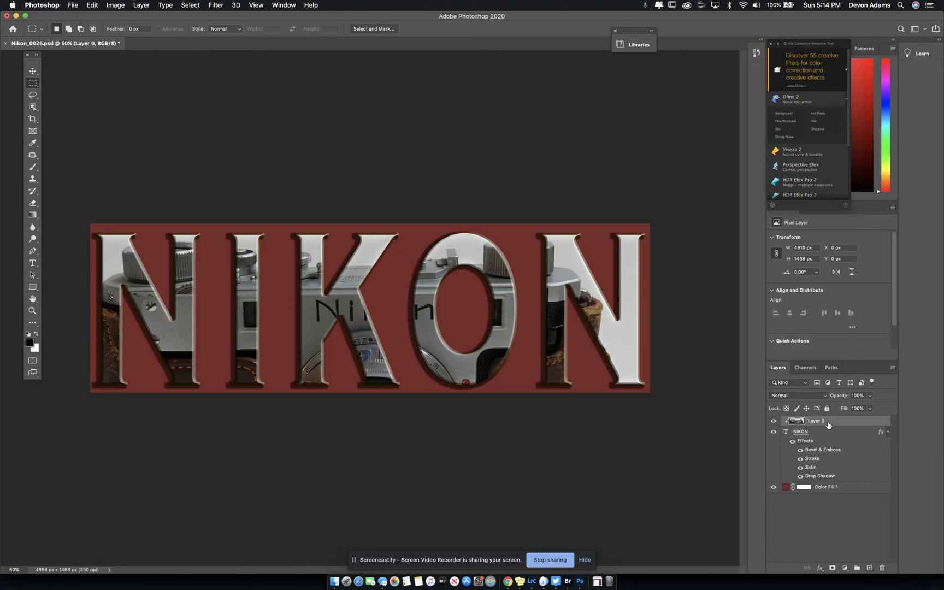